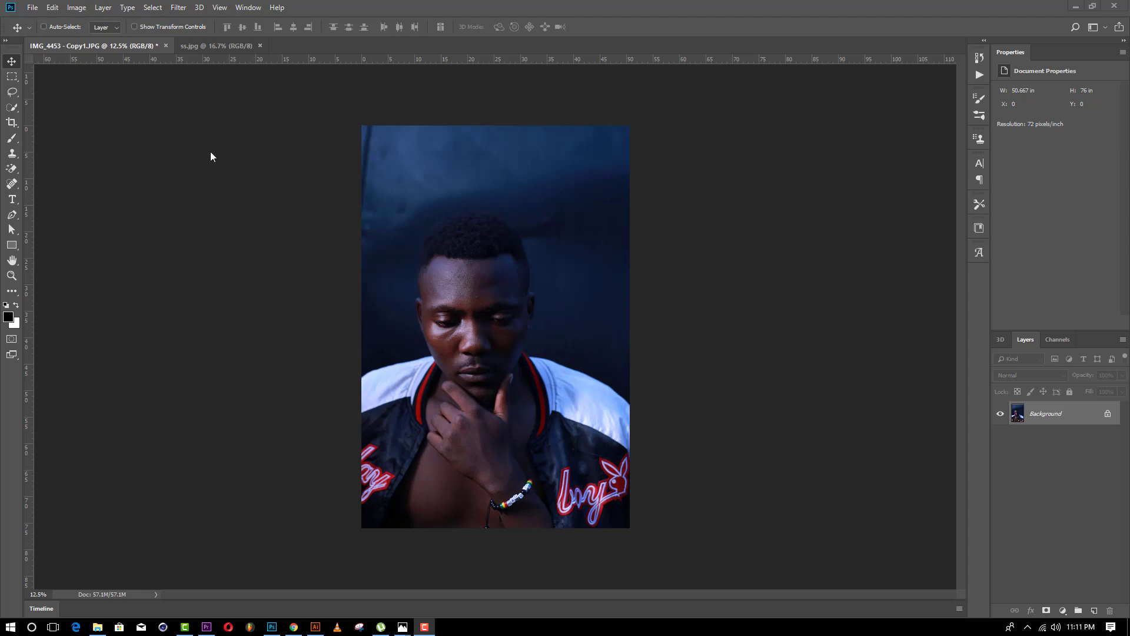
- Switch to the dark black-and-white reference portrait ss.jpg
click(209, 47)
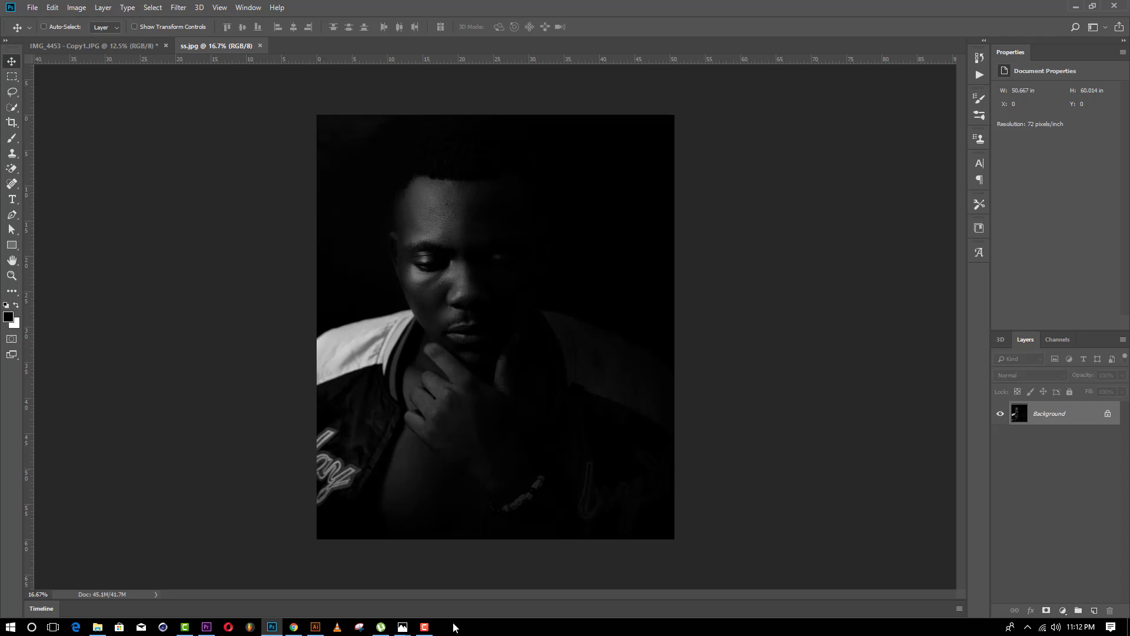
- View the original IMG_4453 in Photos, then make IMG_4453 - Copy1 the active Photoshop document
click(412, 625)
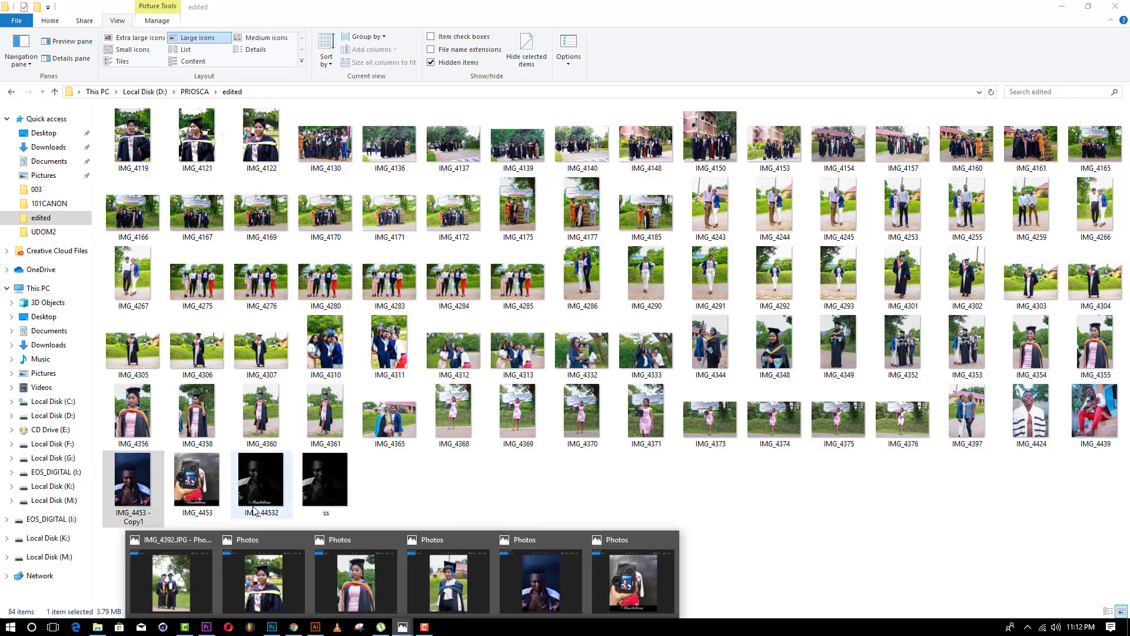
click(196, 479)
double_click(196, 479)
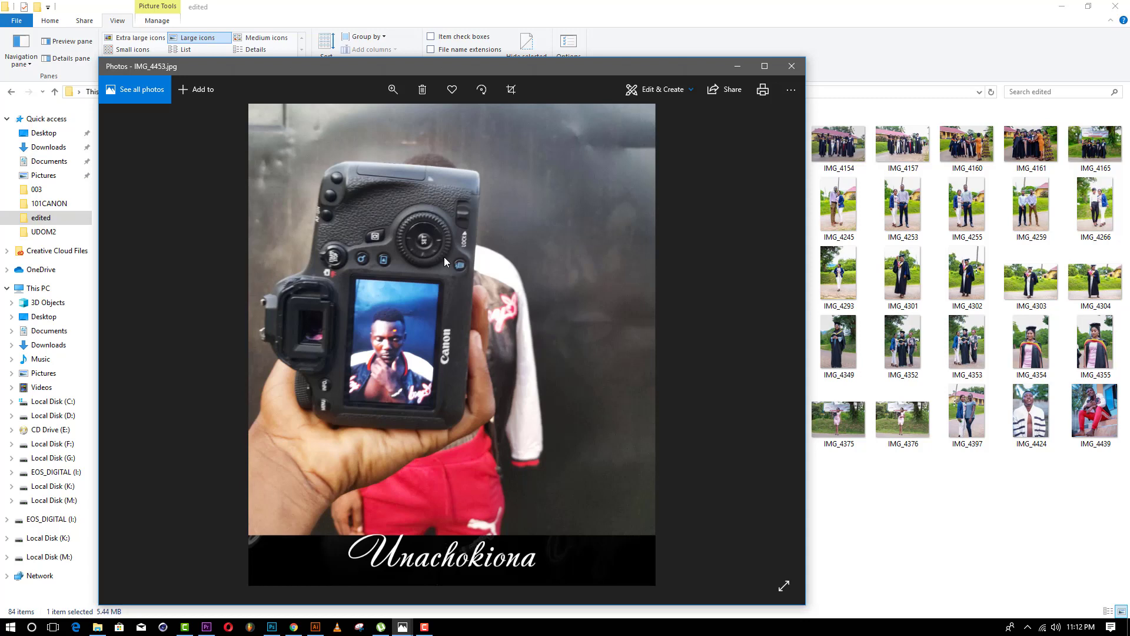
click(272, 627)
click(136, 46)
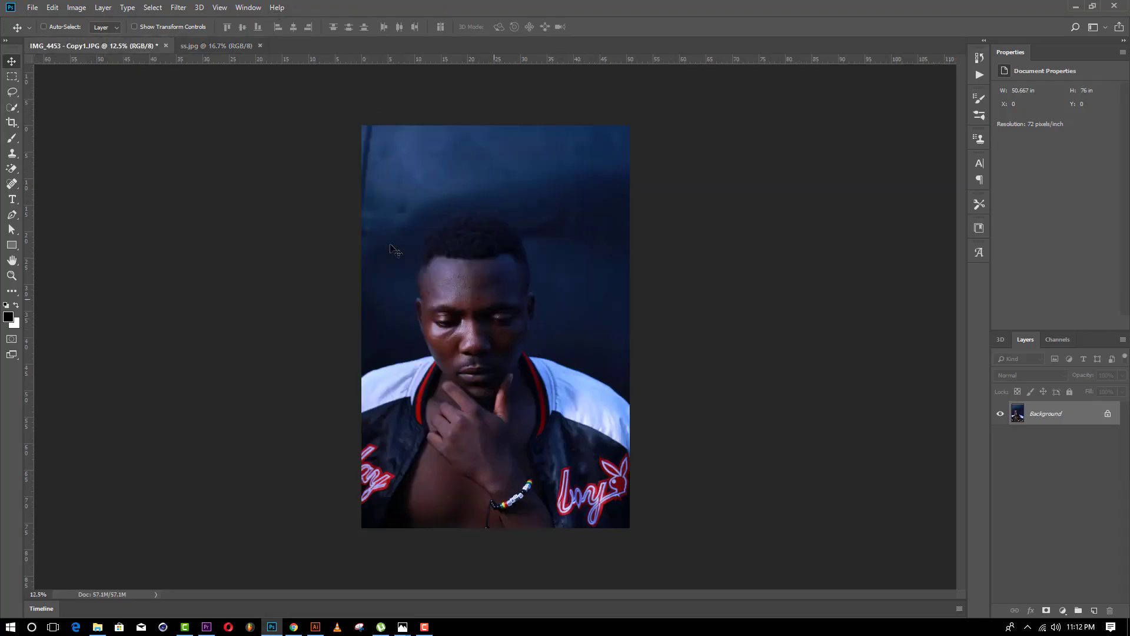
- Launch Filter > Camera Raw Filter on the IMG_4453 - Copy1 photo
click(215, 45)
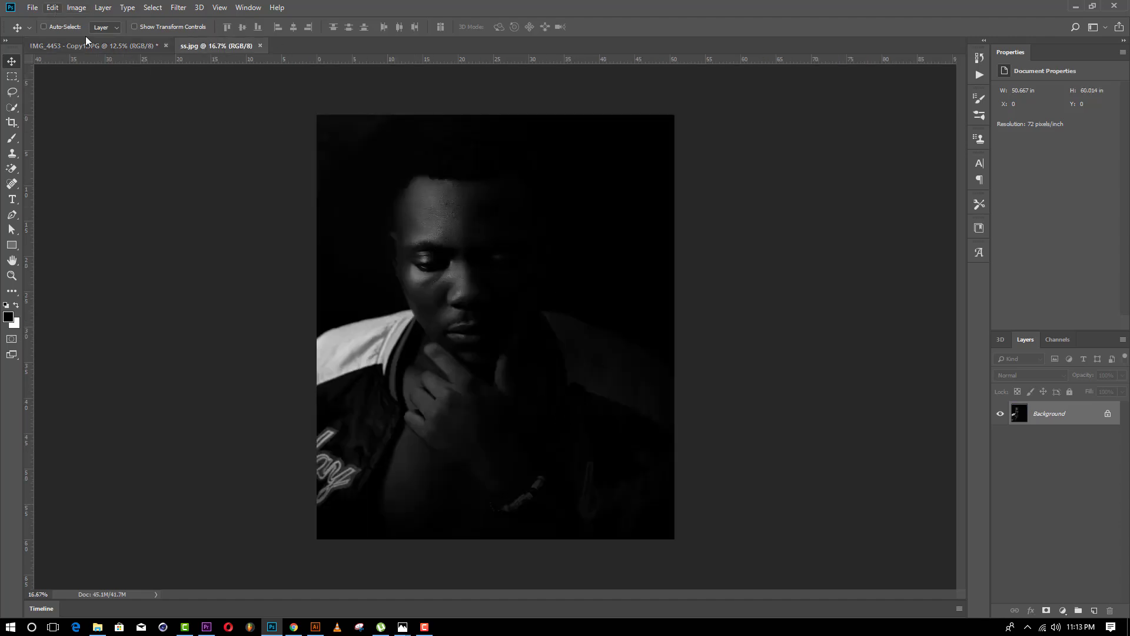
click(141, 46)
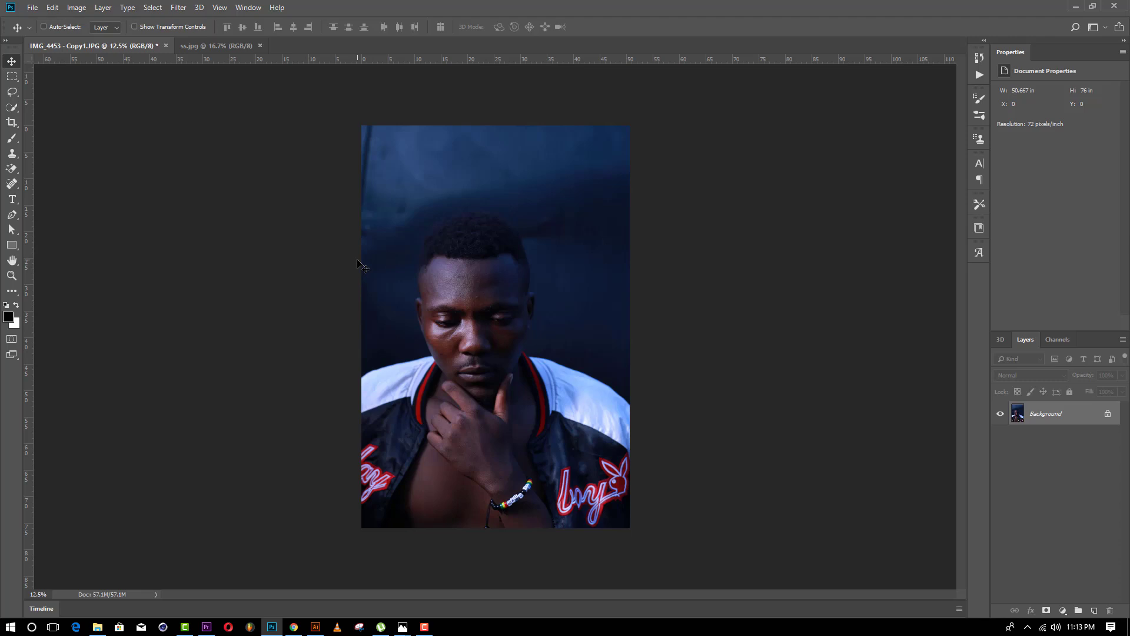
click(179, 7)
click(206, 79)
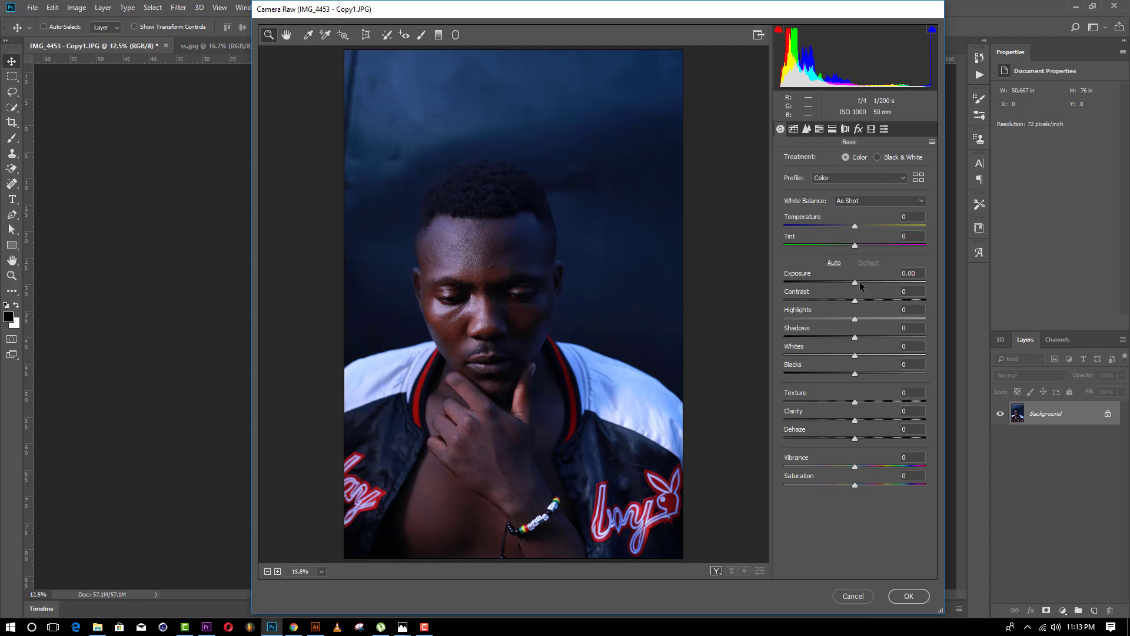
- Darken the photo to Exposure -0.90, Shadows -73 and Blacks -33
drag(855, 283, 839, 282)
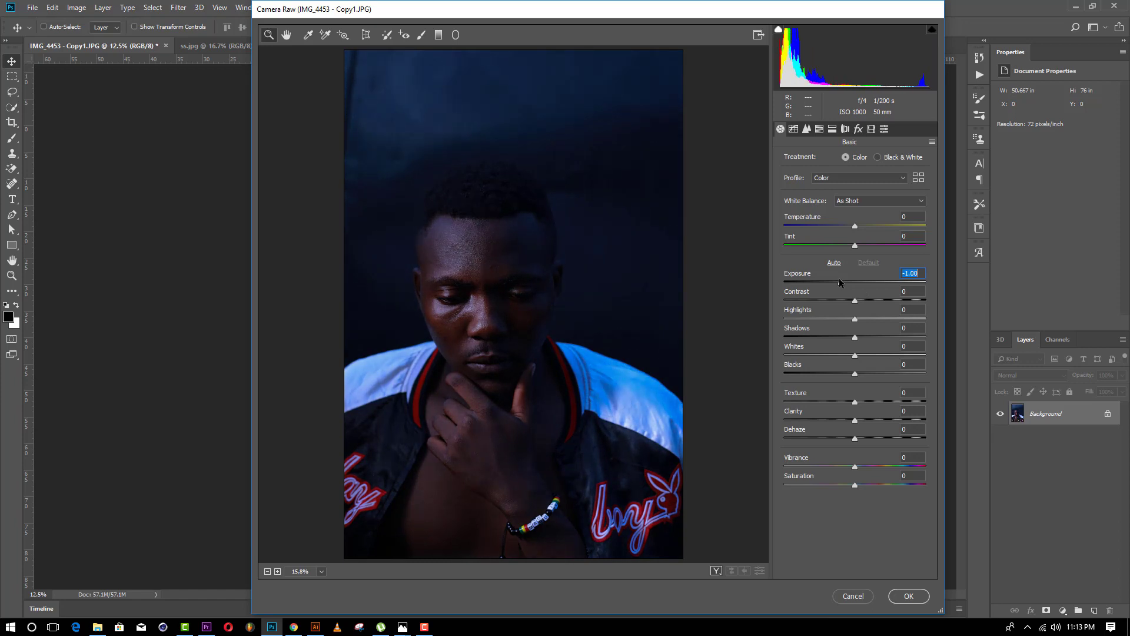
drag(839, 282, 840, 282)
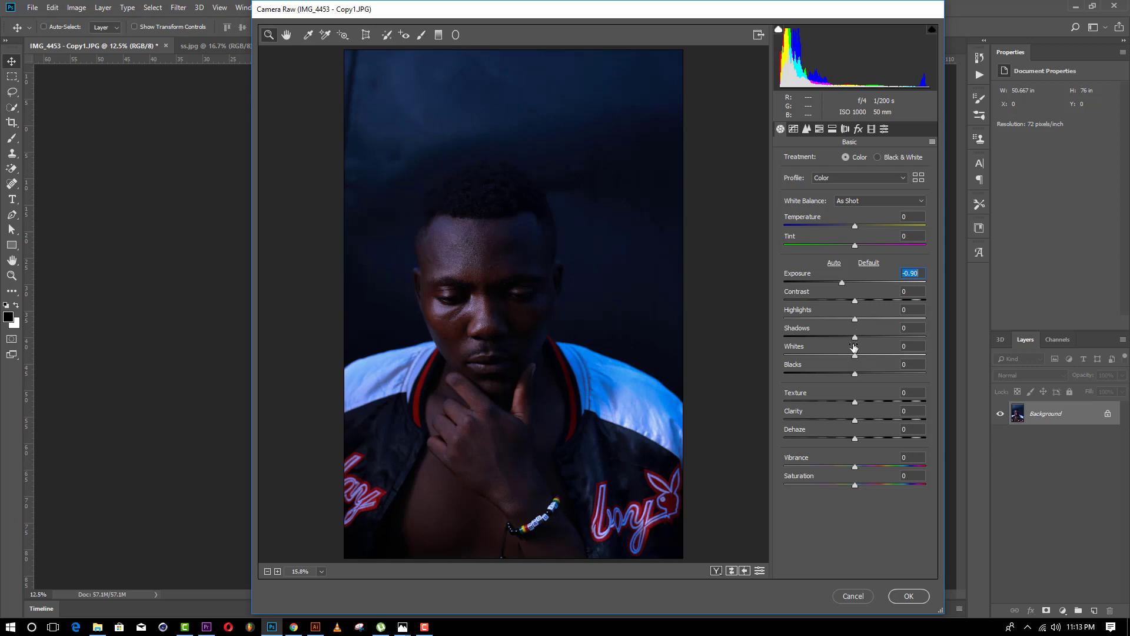
mouse_move(854, 337)
mouse_down()
mouse_move(785, 338)
mouse_move(803, 338)
mouse_up()
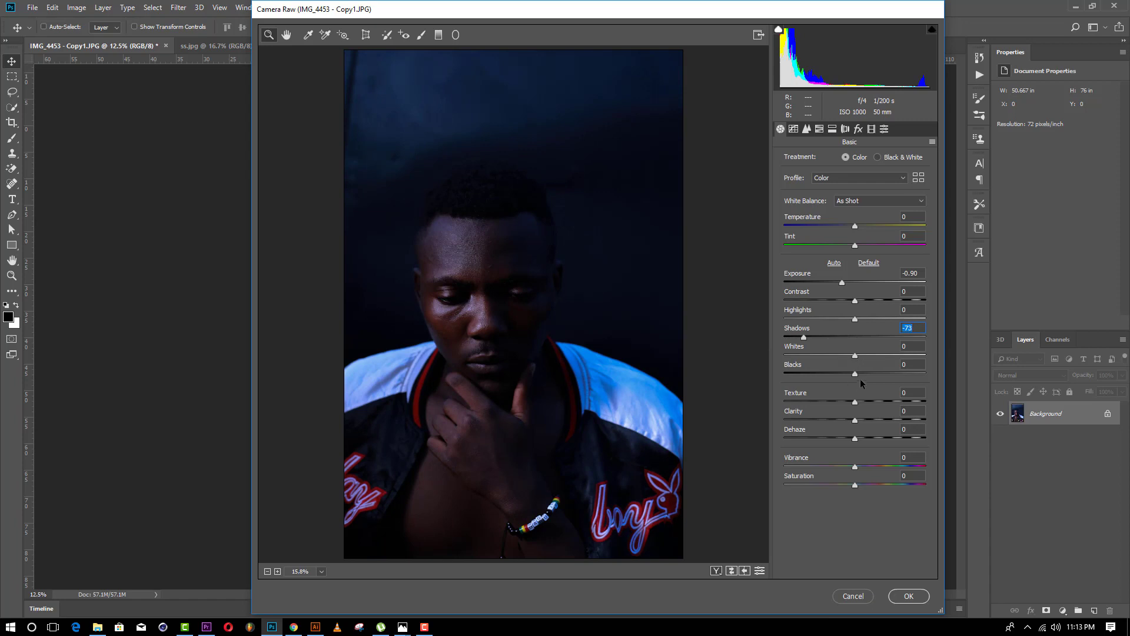
drag(855, 373, 822, 372)
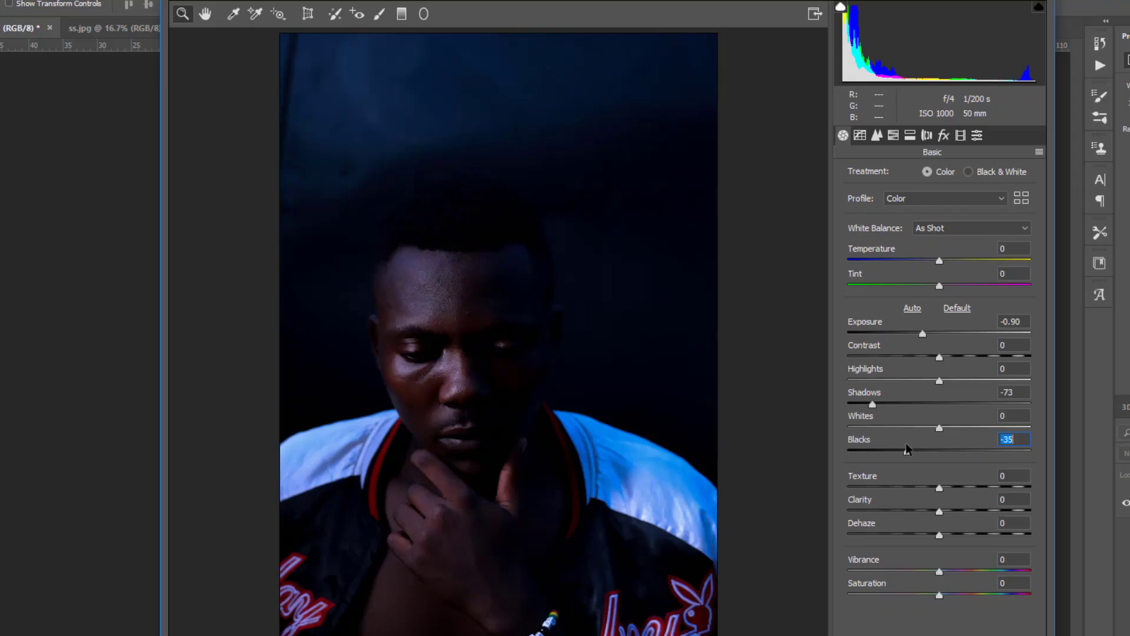
drag(822, 369, 798, 371)
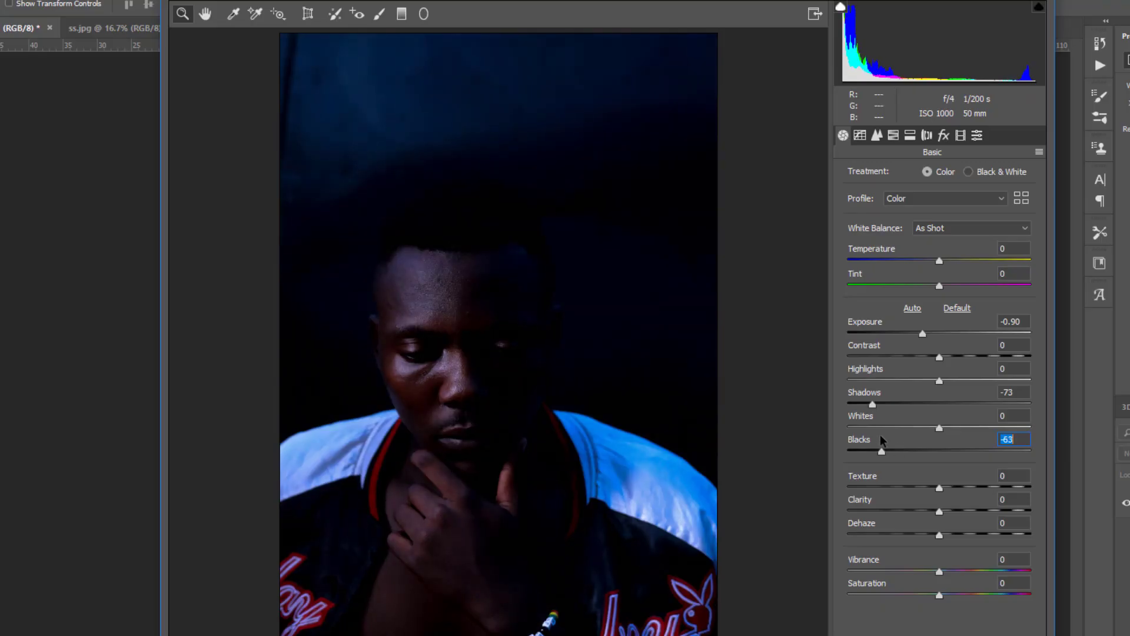
drag(864, 436, 962, 452)
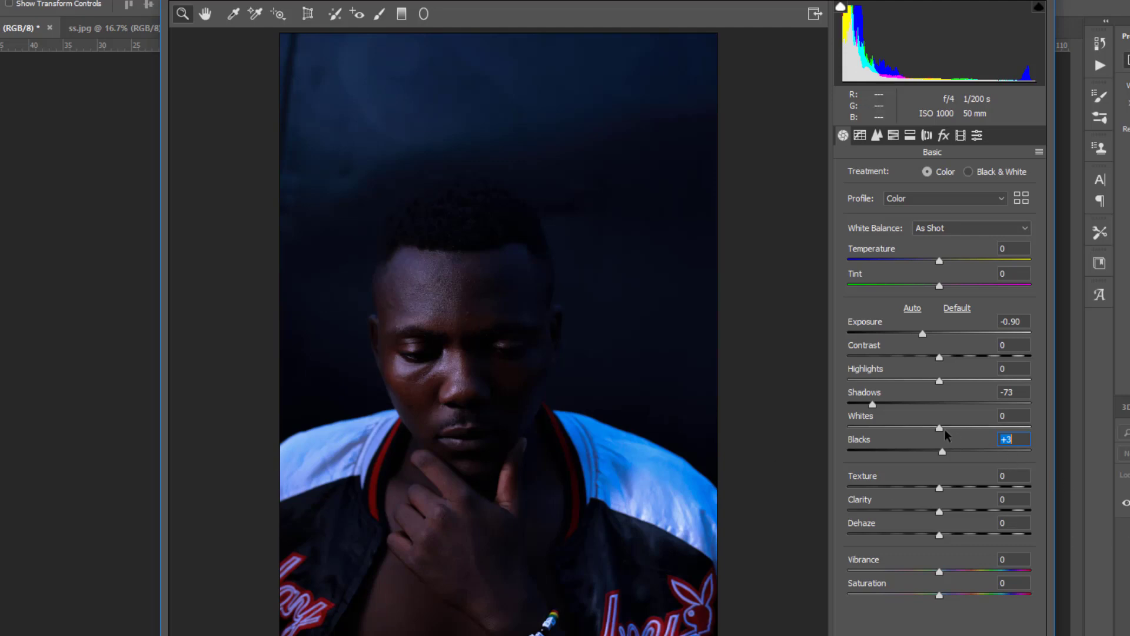
drag(939, 448, 909, 459)
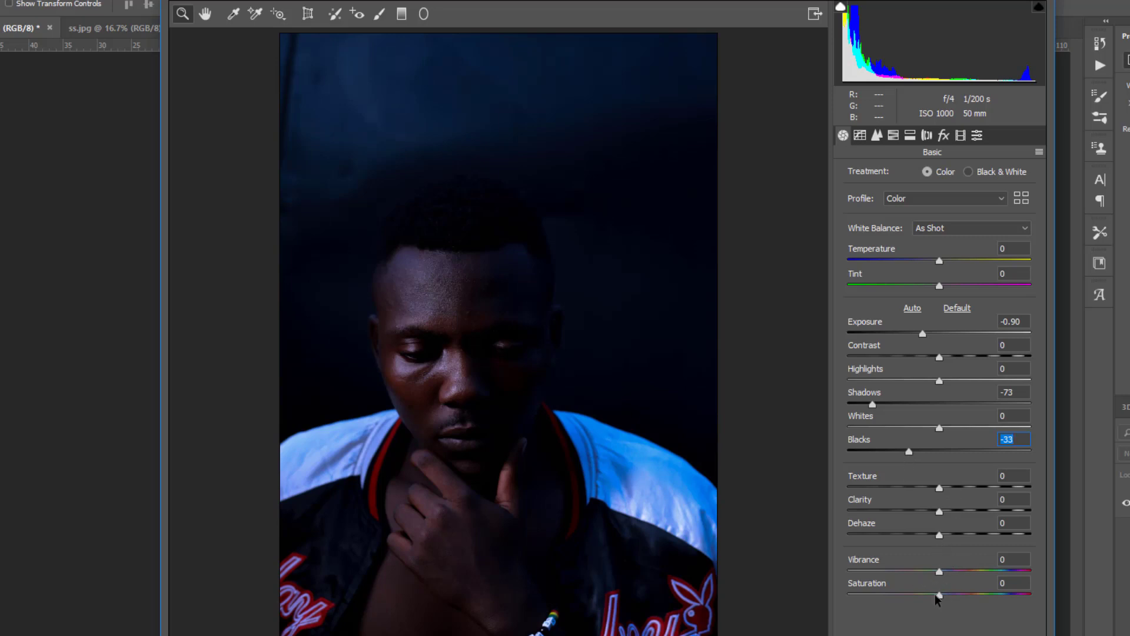
- Set Saturation to -100 to make the portrait fully black and white
drag(938, 595, 850, 595)
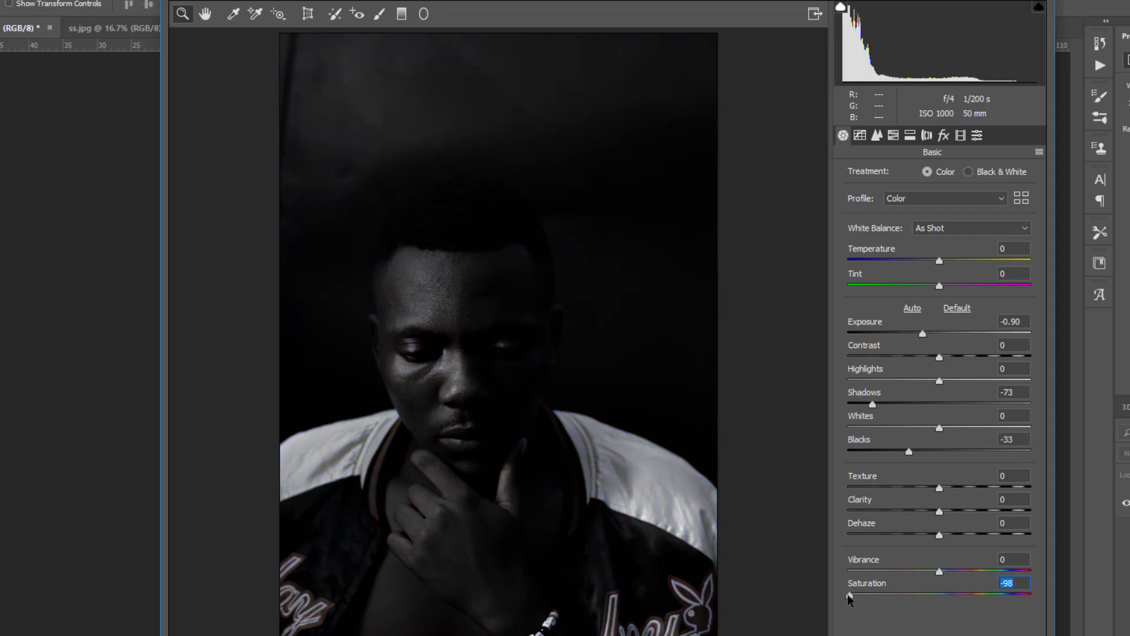
double_click(850, 595)
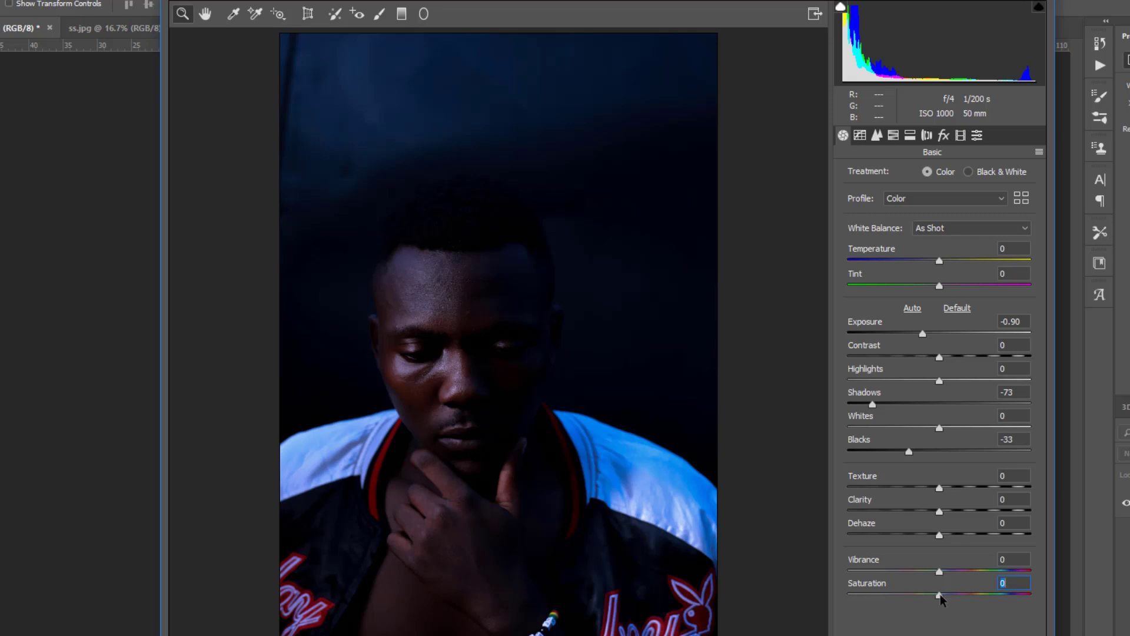
drag(940, 627, 807, 628)
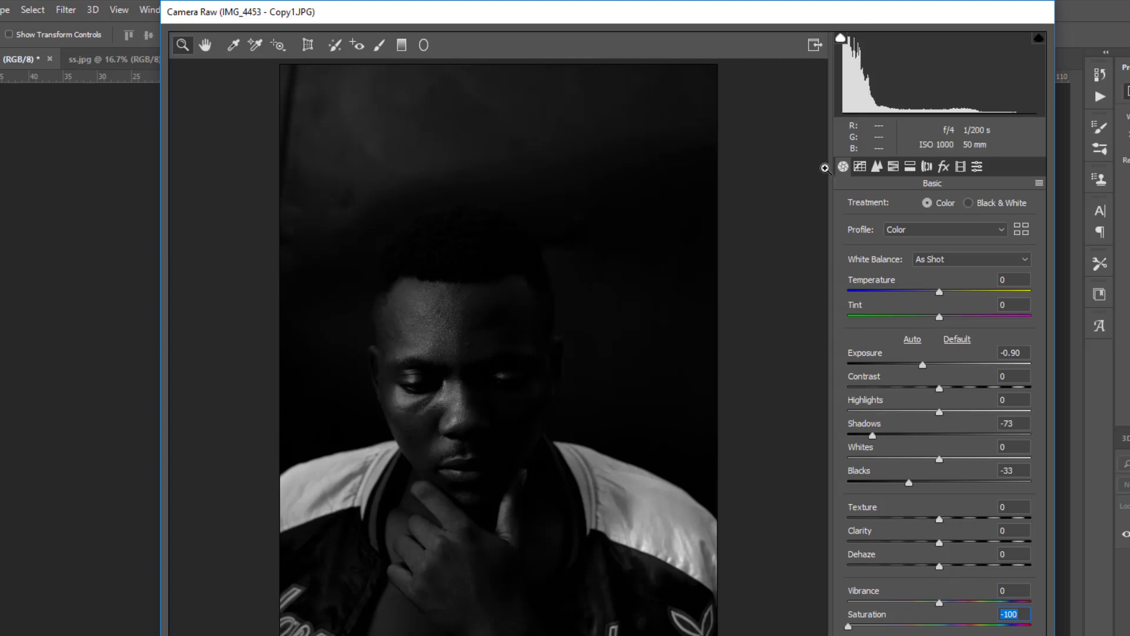
- Set the Tone Curve to Shadows -13, Darks -17, Lights +36, Highlights +33
click(860, 167)
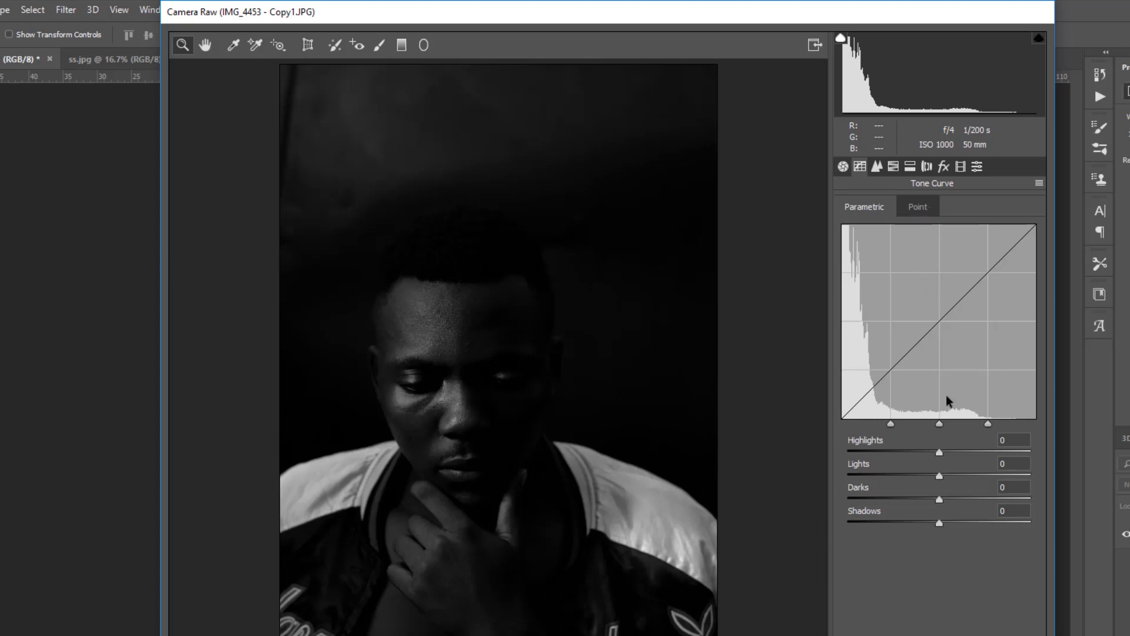
drag(939, 523, 928, 522)
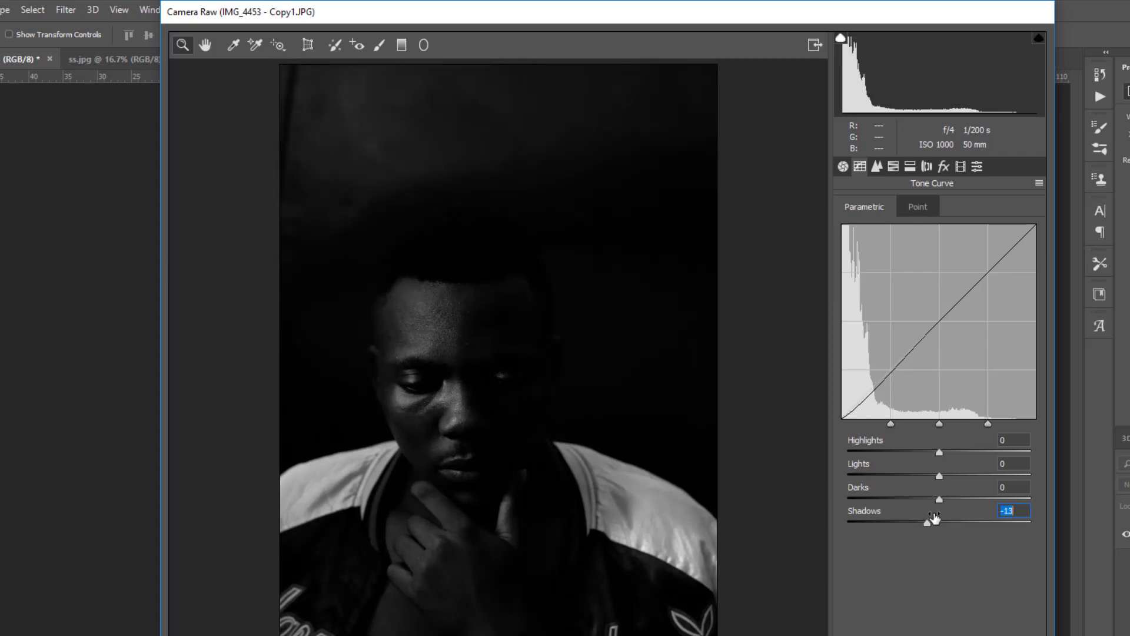
mouse_move(938, 498)
mouse_down()
mouse_move(923, 499)
mouse_move(970, 478)
mouse_up()
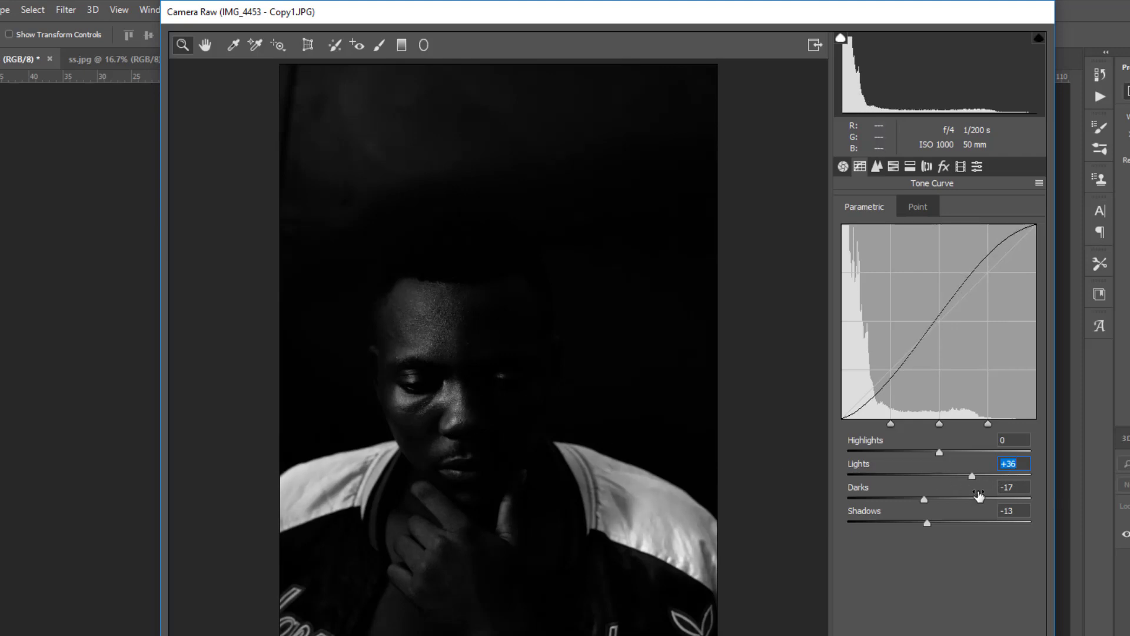
mouse_move(939, 452)
mouse_down()
mouse_move(927, 452)
mouse_move(966, 452)
mouse_move(873, 454)
mouse_move(989, 453)
mouse_move(924, 453)
mouse_move(968, 453)
mouse_up()
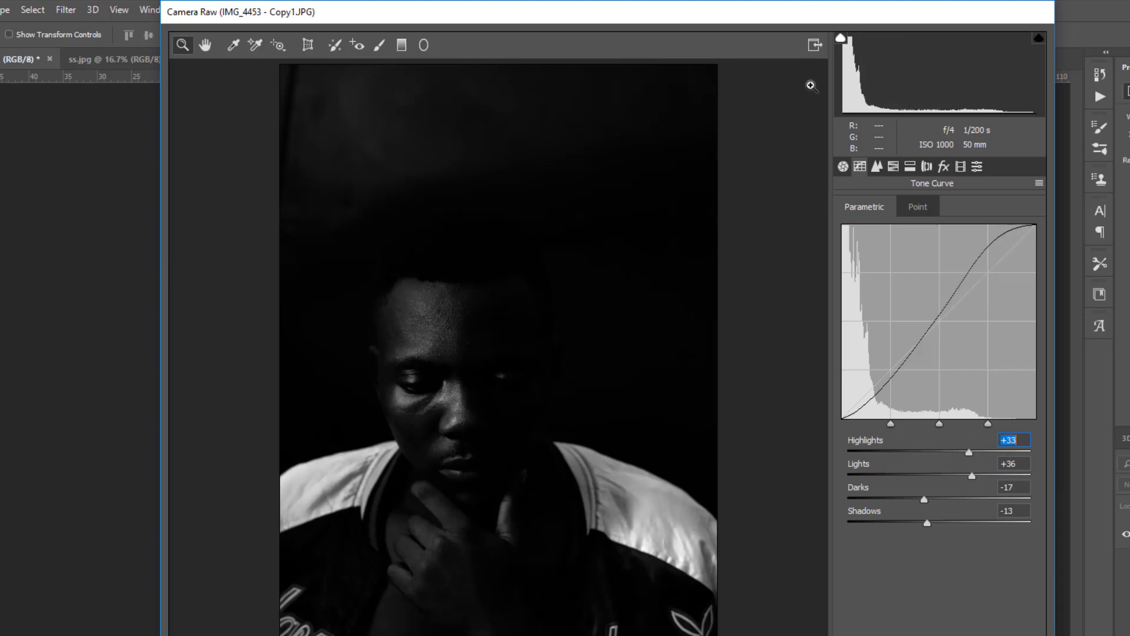
- Add +15 Dehaze in Basic and apply the Camera Raw filter
click(843, 166)
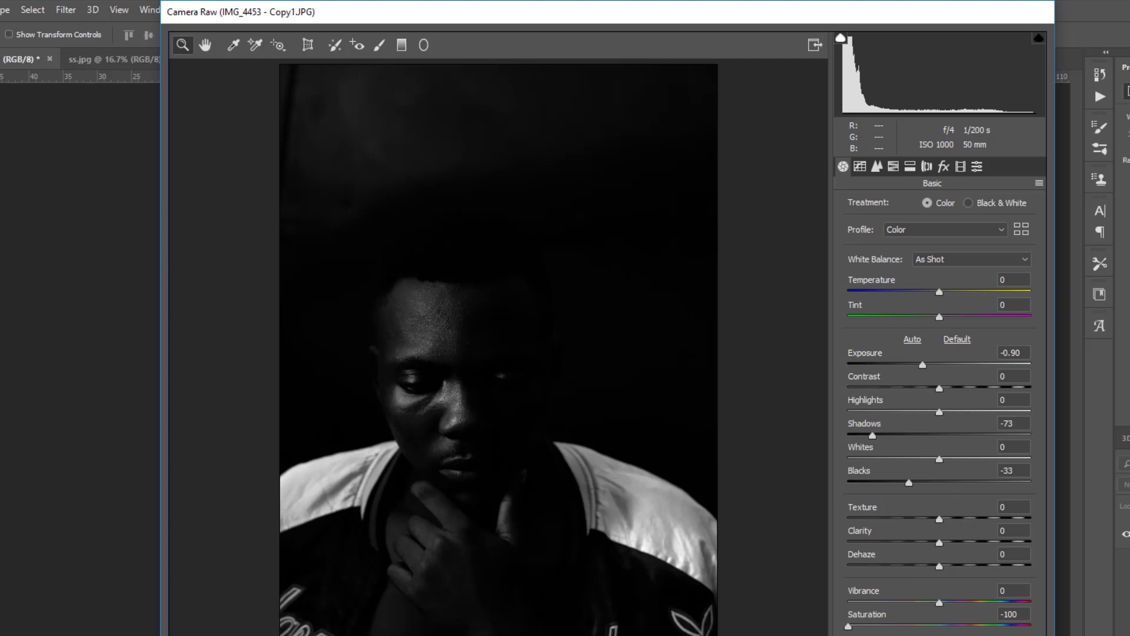
drag(940, 566, 956, 568)
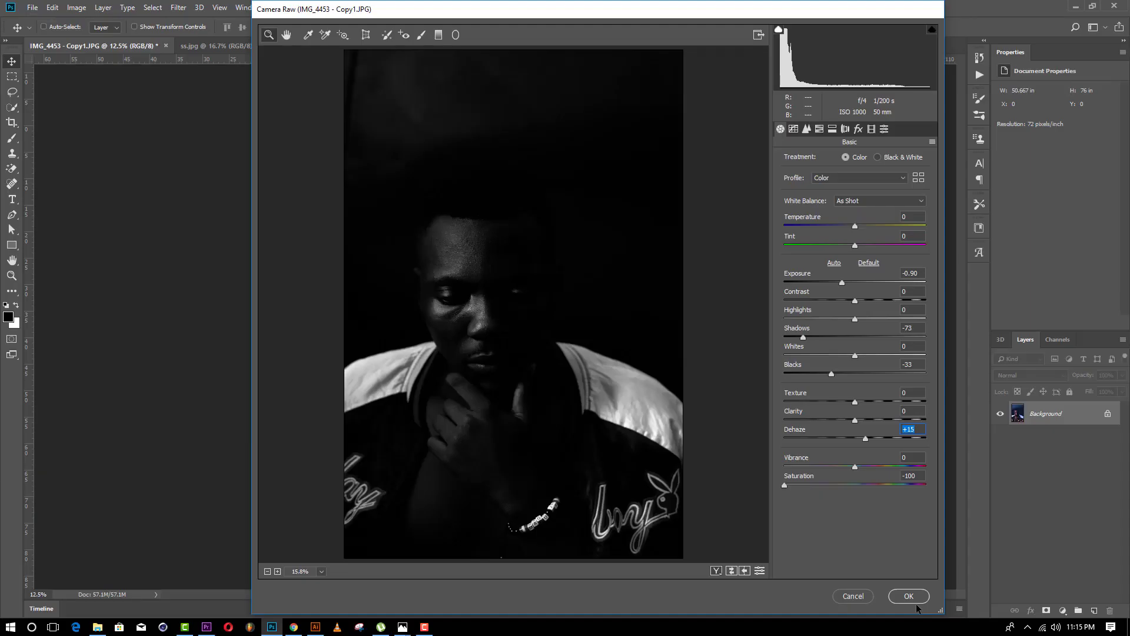
click(916, 602)
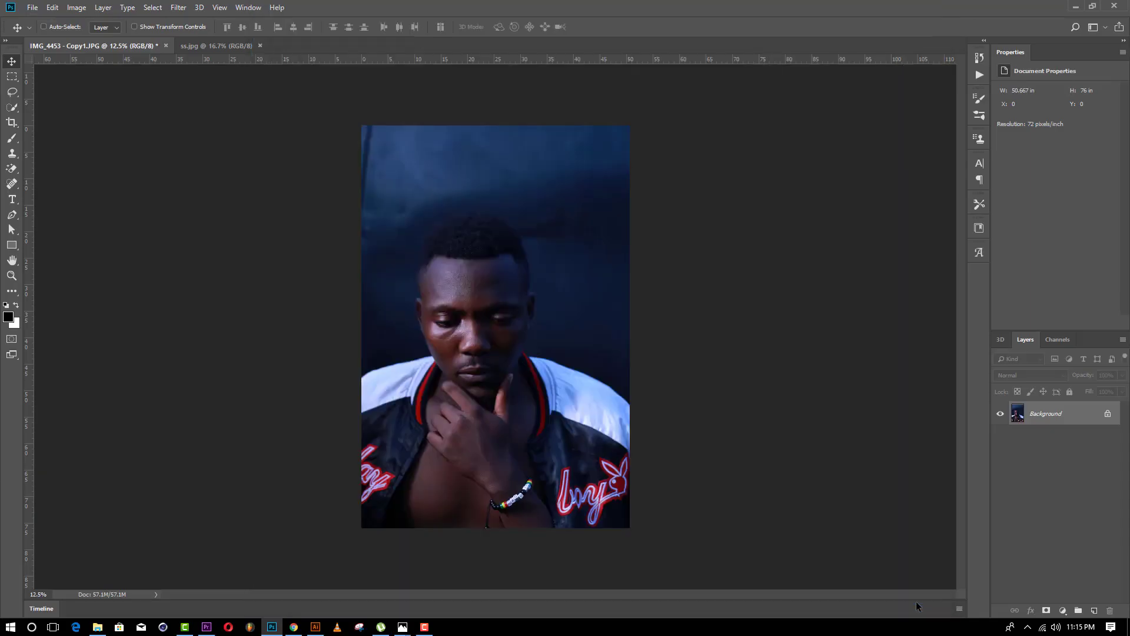
- Crop freely to a tall head-and-shoulders frame of 50.667 × 61.111 in
click(216, 45)
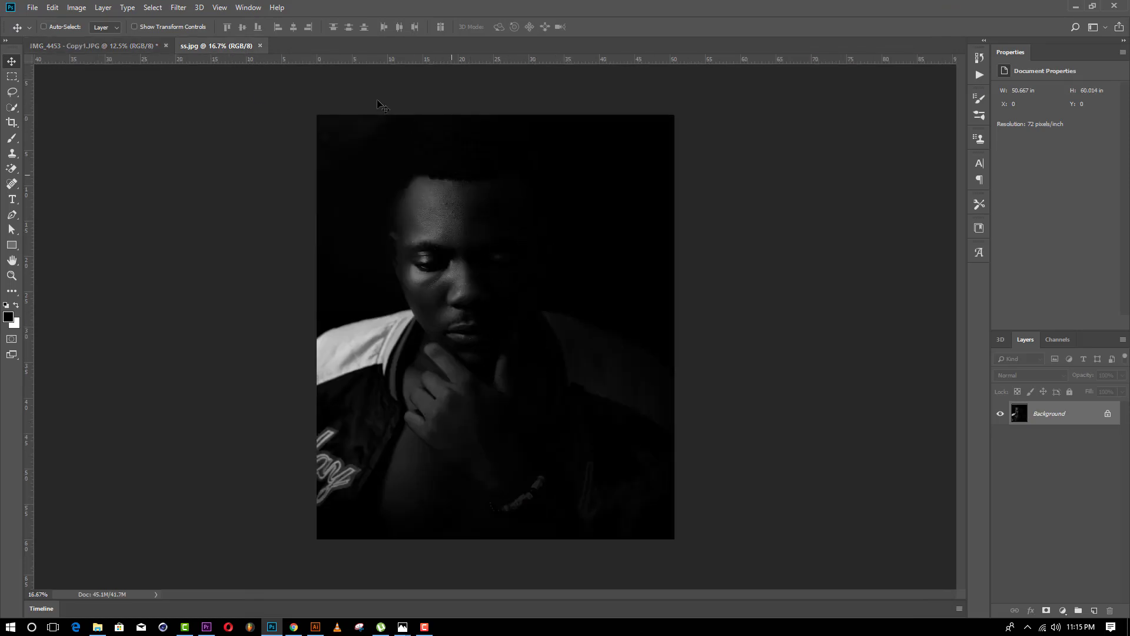
click(94, 46)
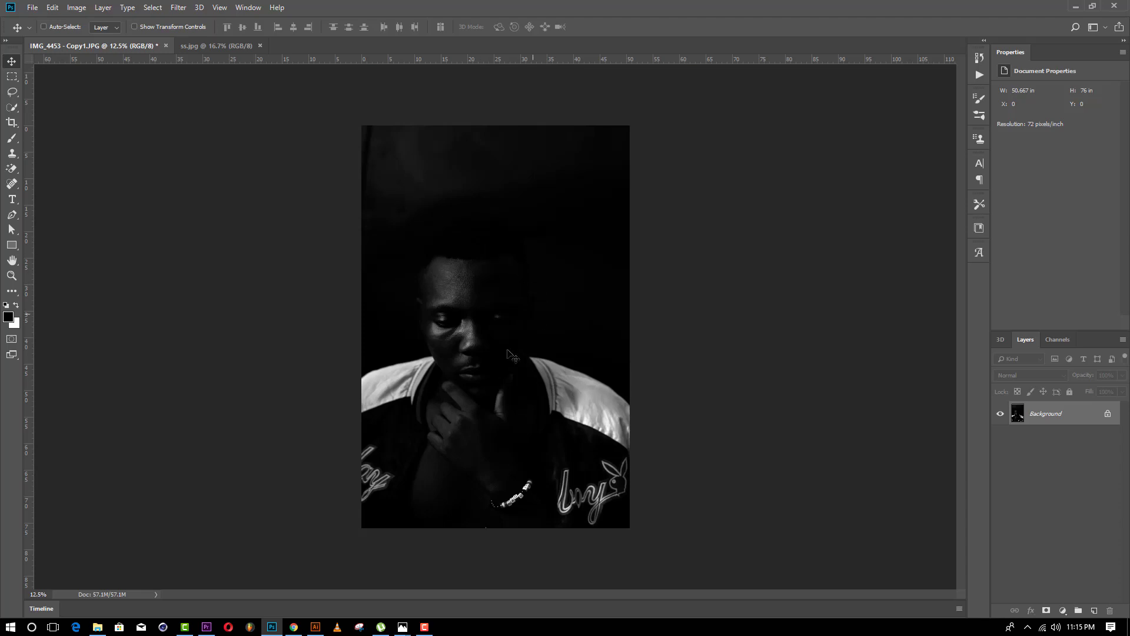
click(12, 122)
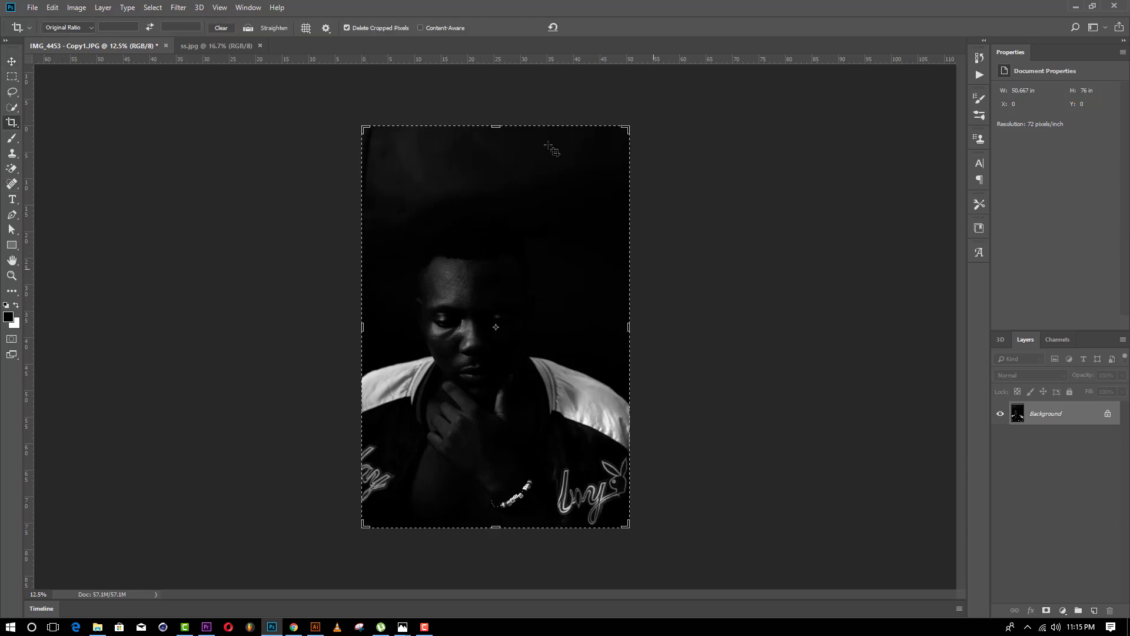
mouse_move(506, 126)
mouse_down()
mouse_move(509, 170)
mouse_move(509, 123)
mouse_up()
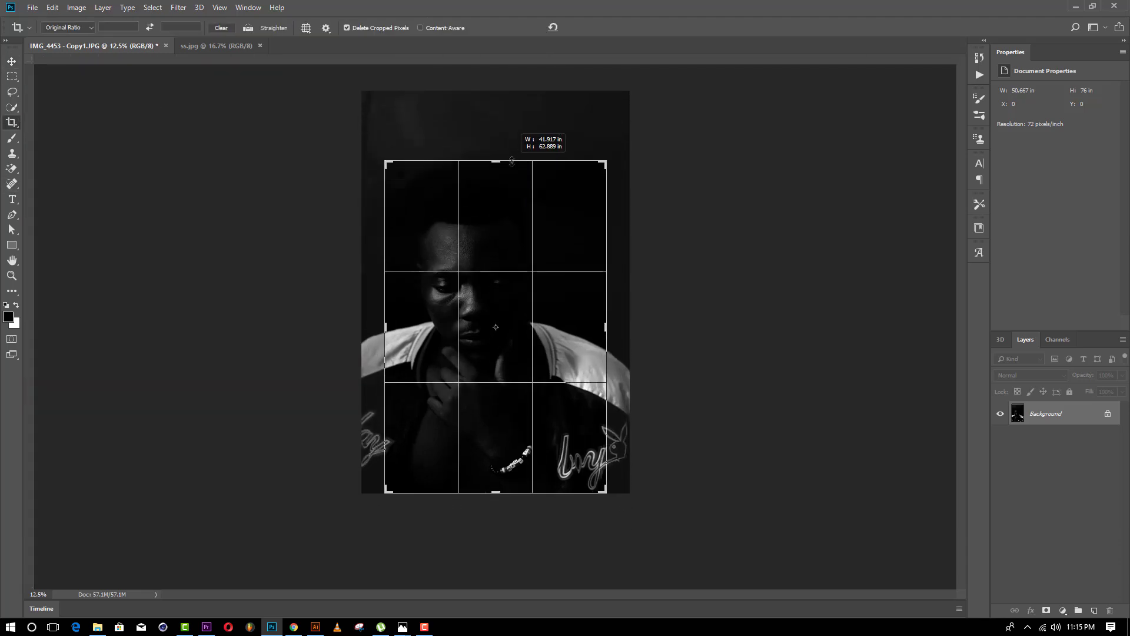
click(216, 31)
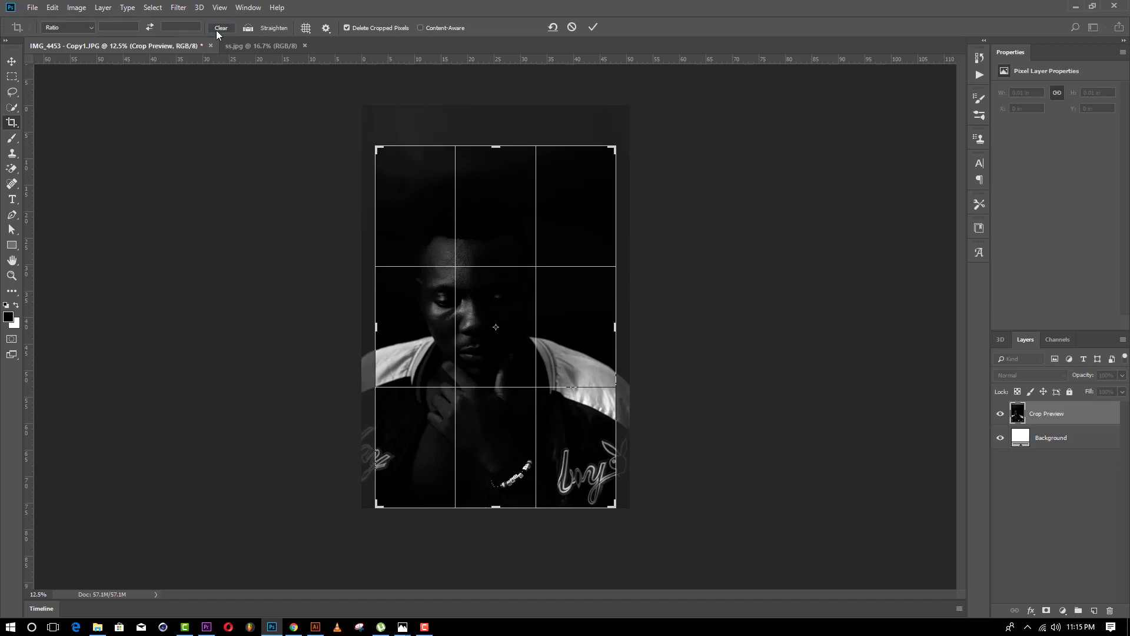
drag(500, 149, 500, 170)
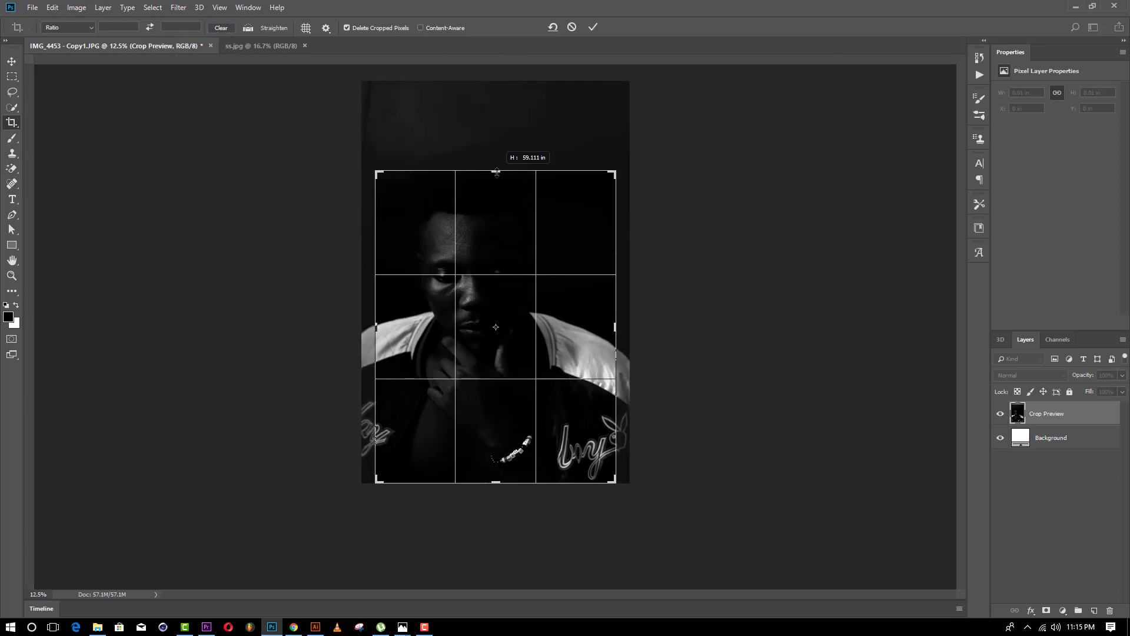
drag(377, 333, 361, 333)
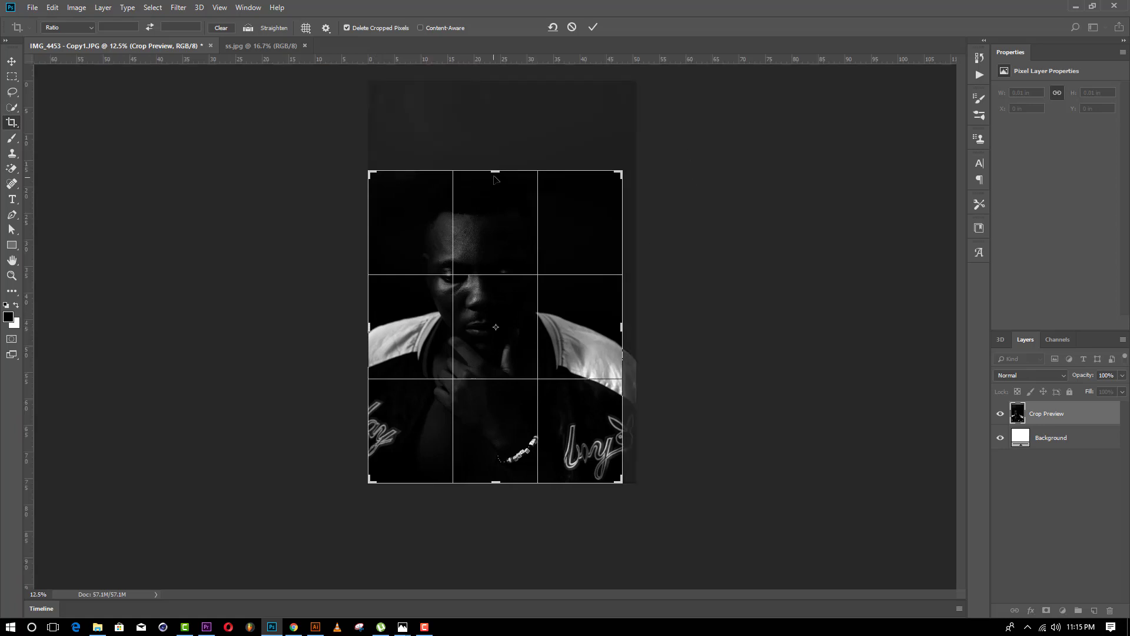
drag(495, 180, 494, 169)
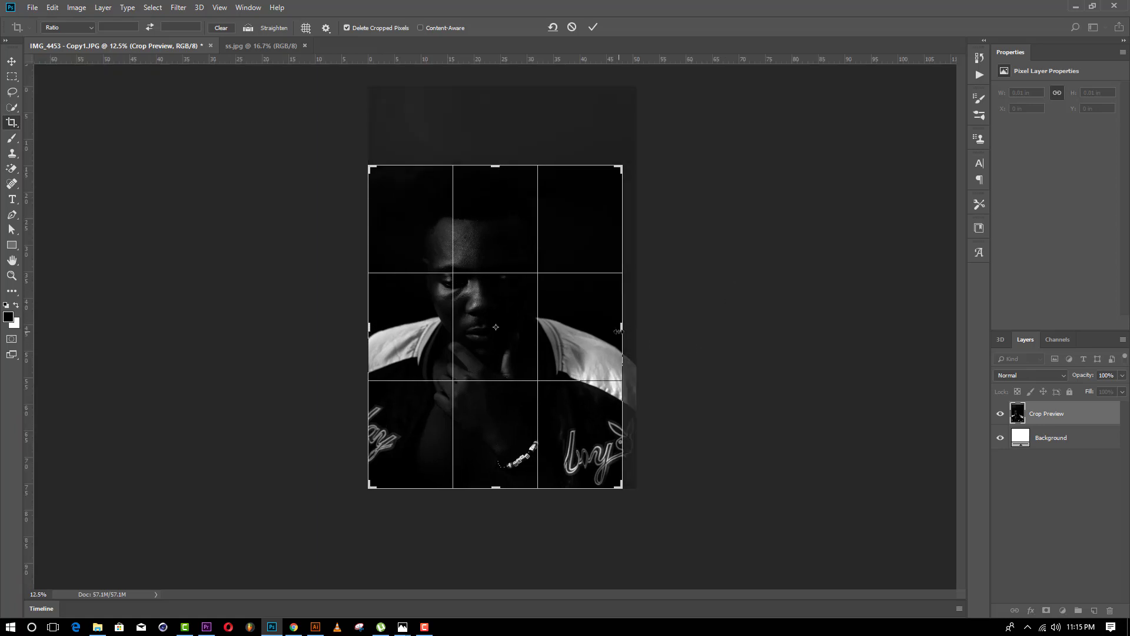
drag(617, 332, 646, 313)
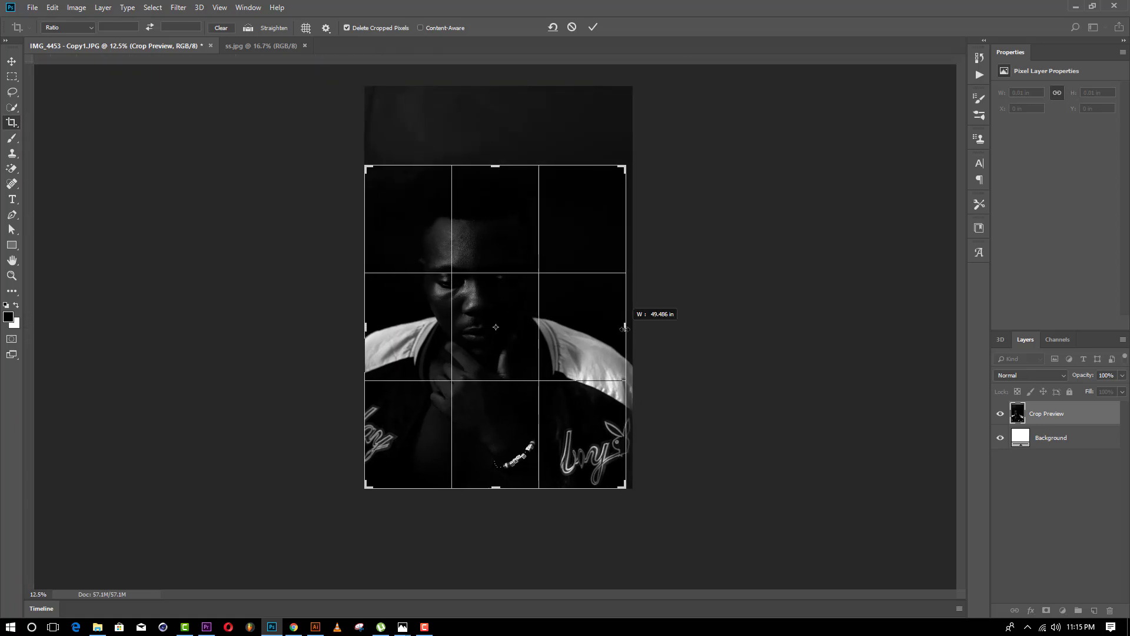
click(592, 28)
- Fit the cropped portrait on screen using the Zoom tool's Fit on Screen
click(12, 275)
right_click(691, 357)
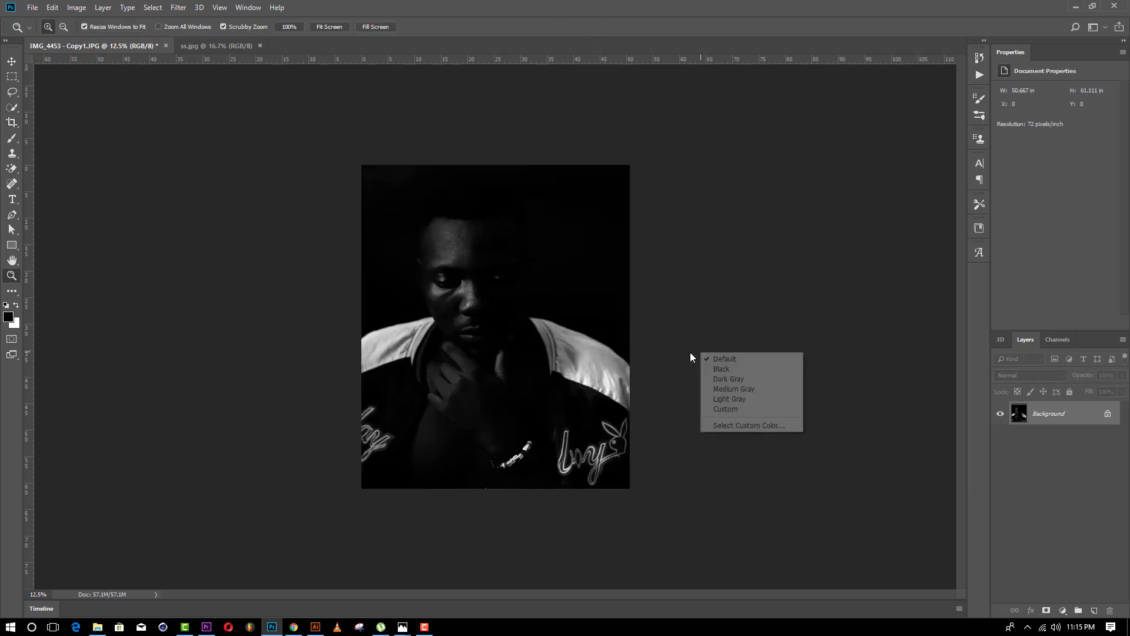
click(537, 333)
right_click(500, 314)
click(521, 320)
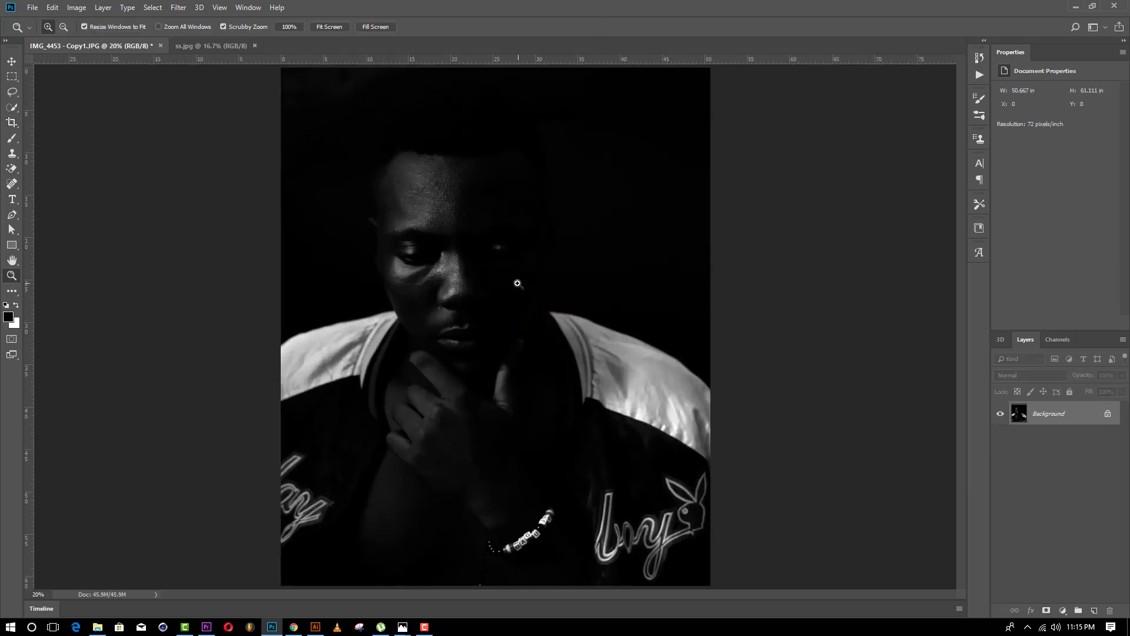
click(12, 61)
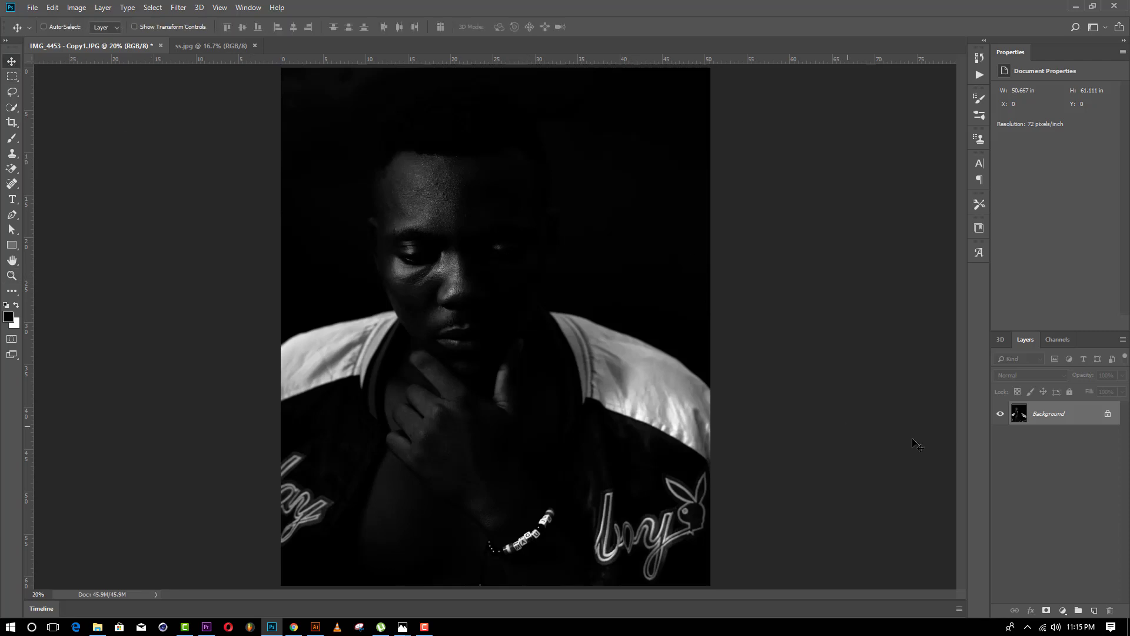
- Add a Solid Color fill layer in near-black #0f0f0f over the portrait
click(1063, 611)
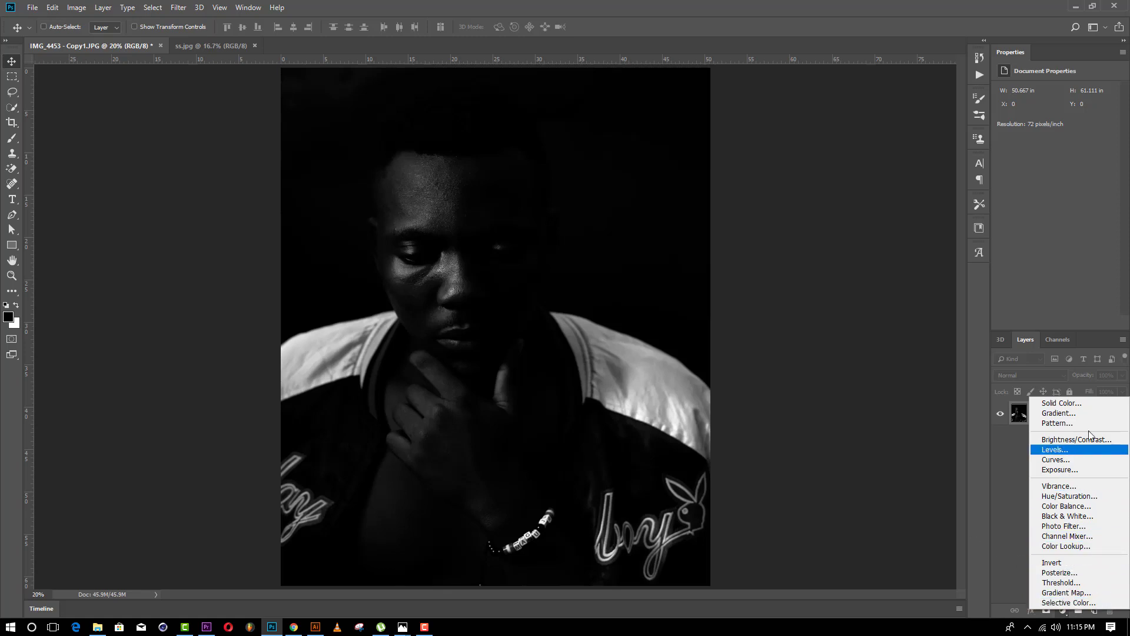
click(1057, 405)
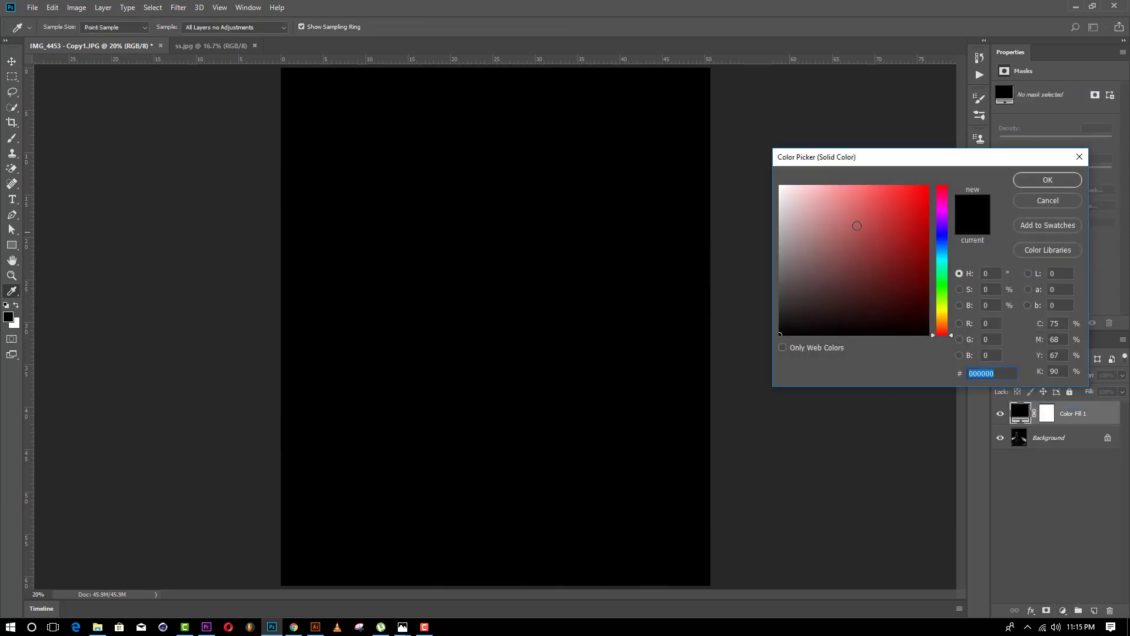
drag(782, 318, 782, 326)
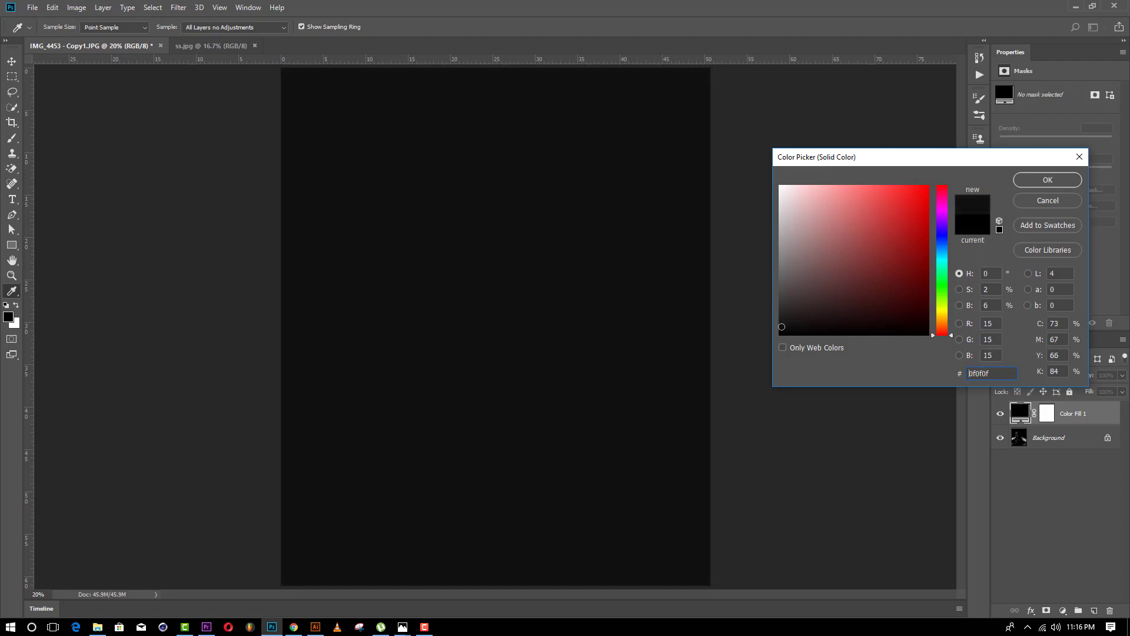
click(1036, 181)
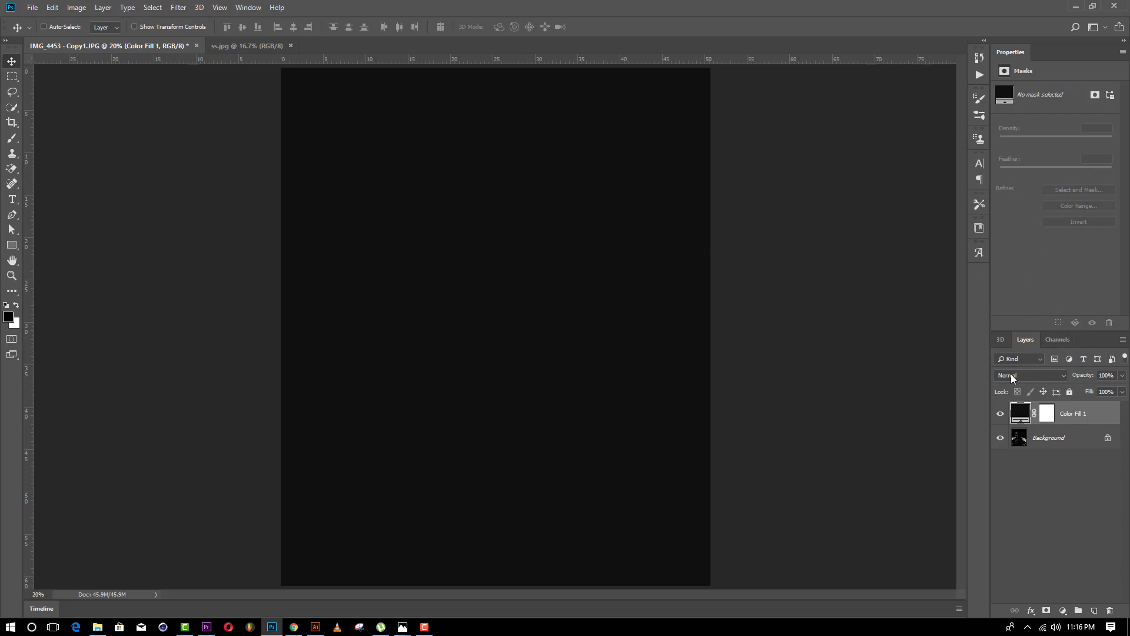
- Set Color Fill 1 to Multiply blend mode and target its layer mask
click(1014, 375)
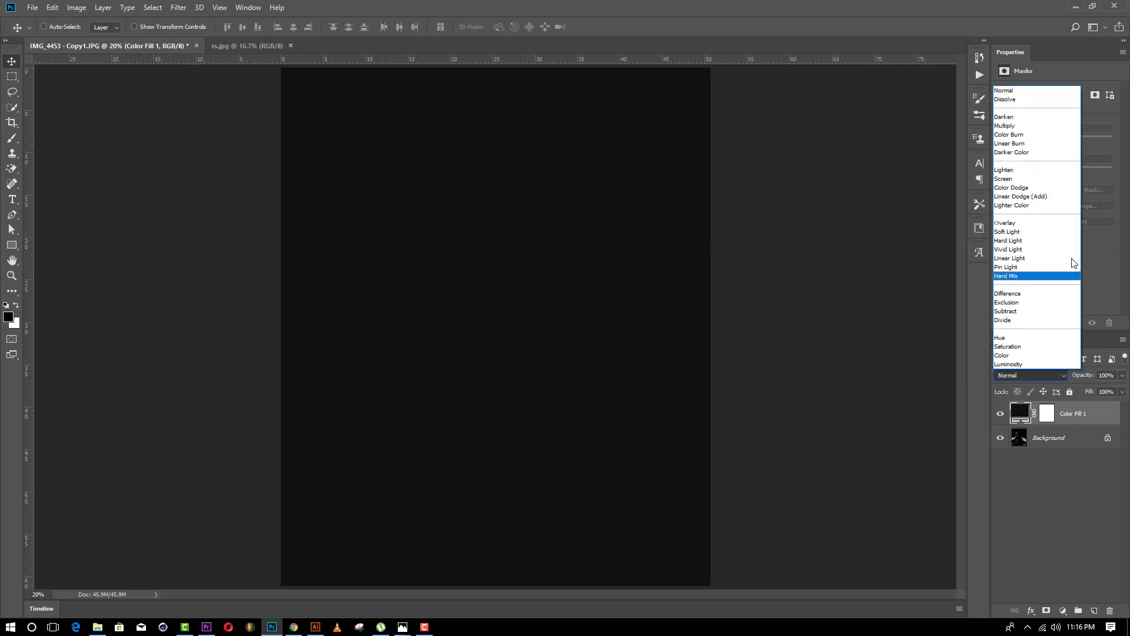
click(1017, 126)
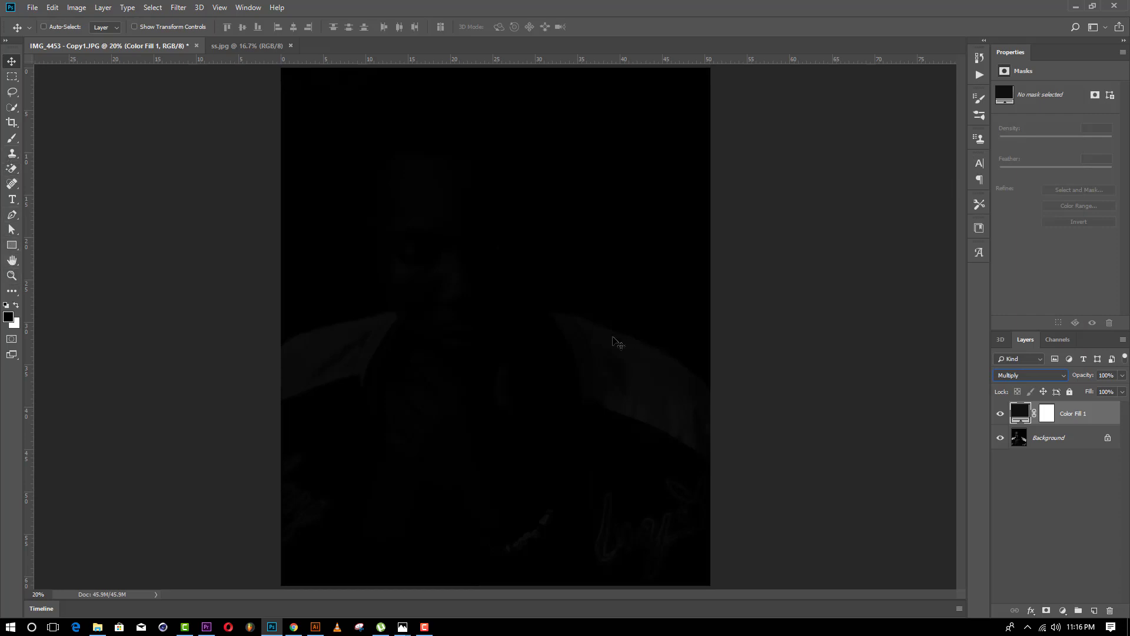
click(1049, 414)
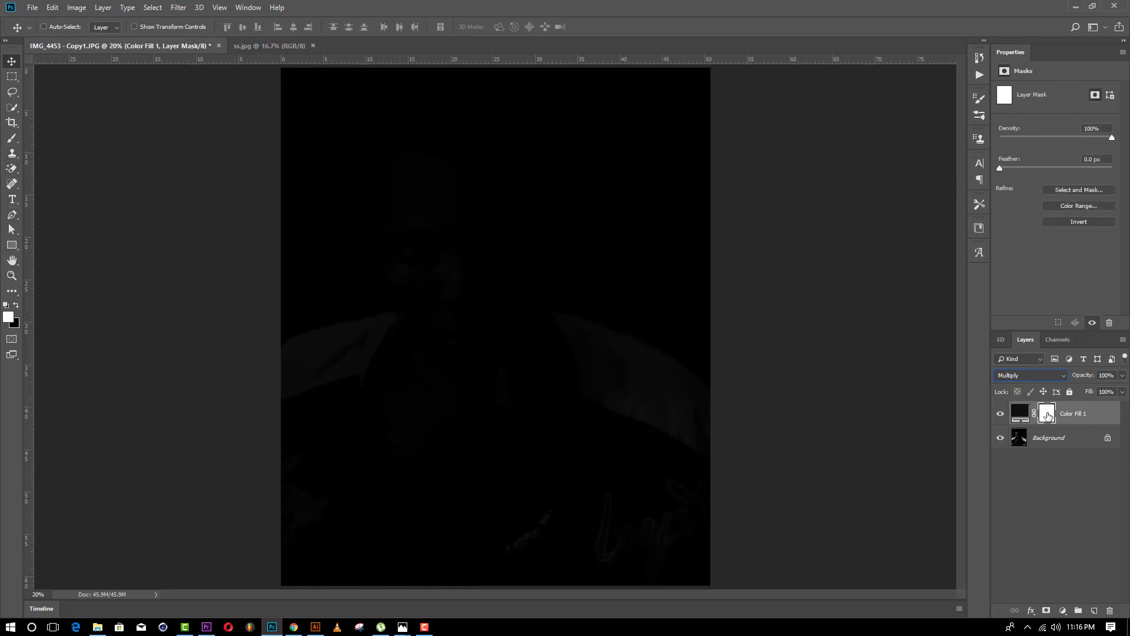
- Make black the foreground colour and choose the Brush tool
click(17, 307)
click(8, 318)
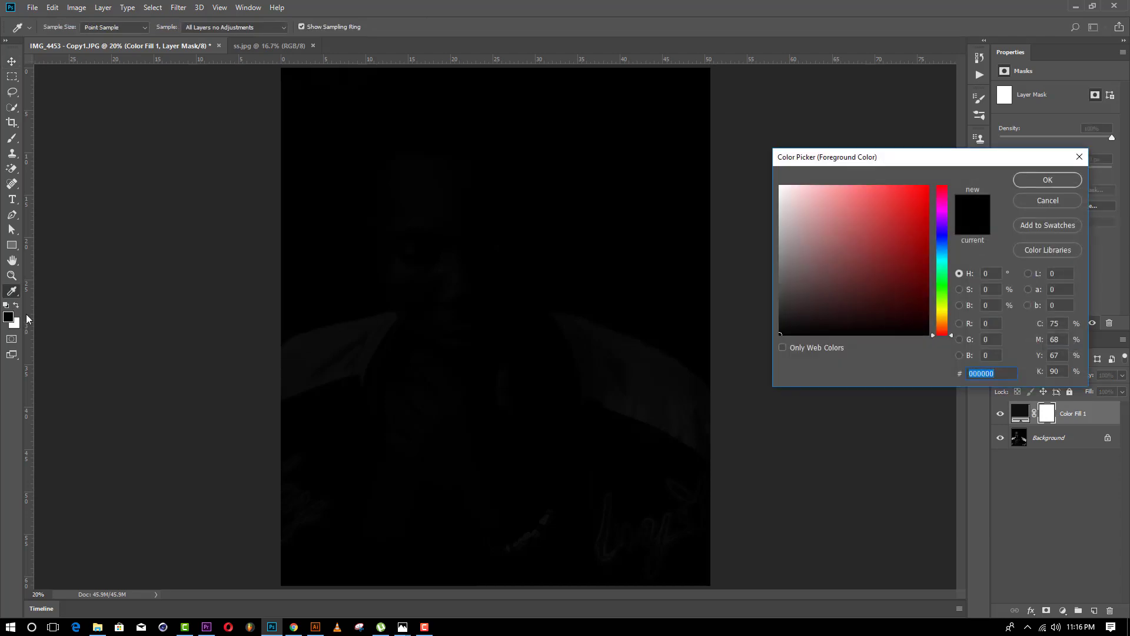
click(1056, 179)
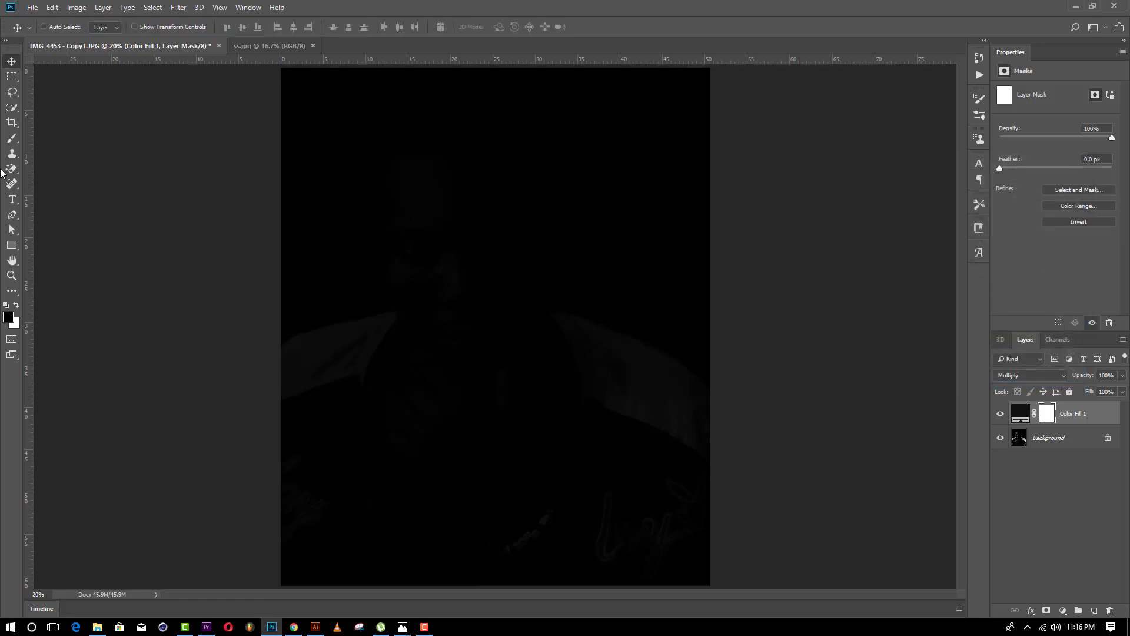
click(11, 140)
- Enlarge the soft brush to 3500 px
click(62, 27)
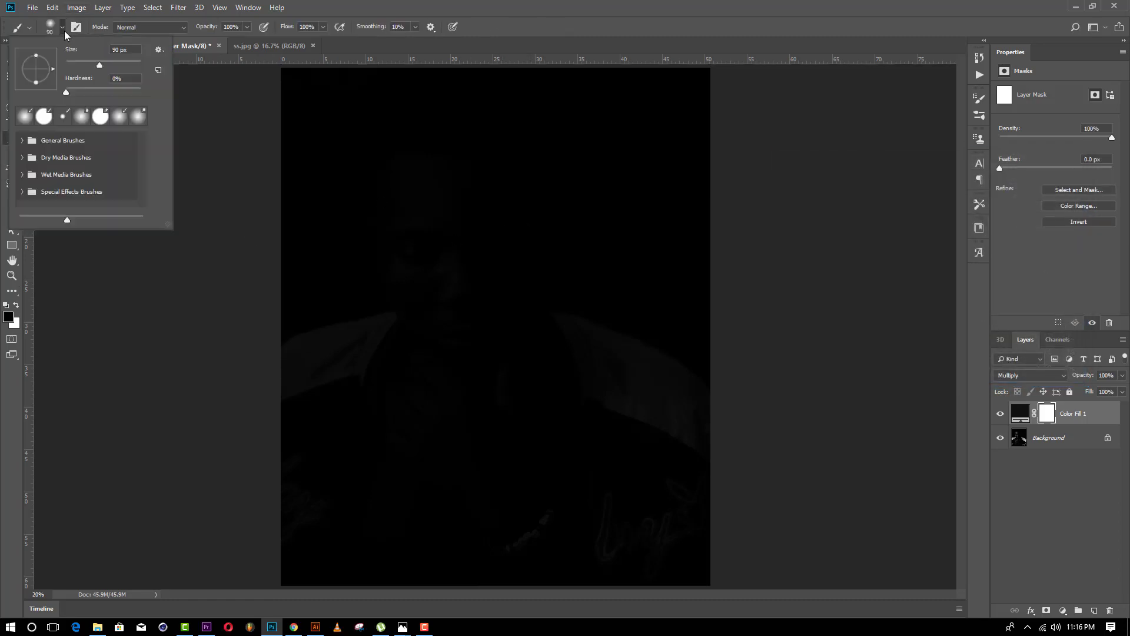
drag(99, 65, 137, 62)
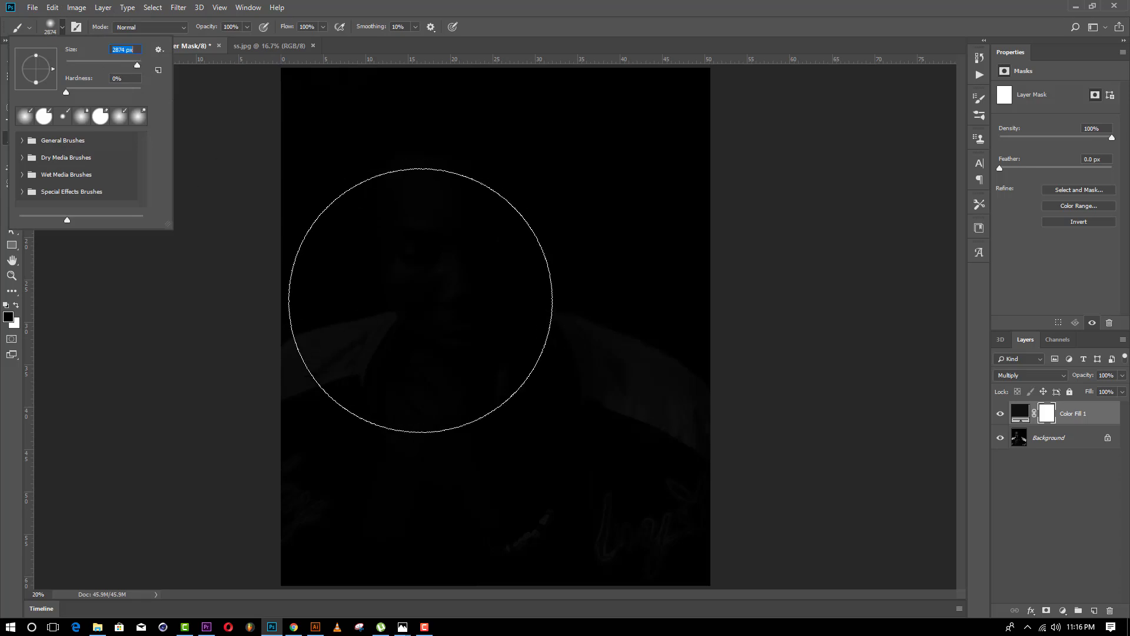
click(695, 5)
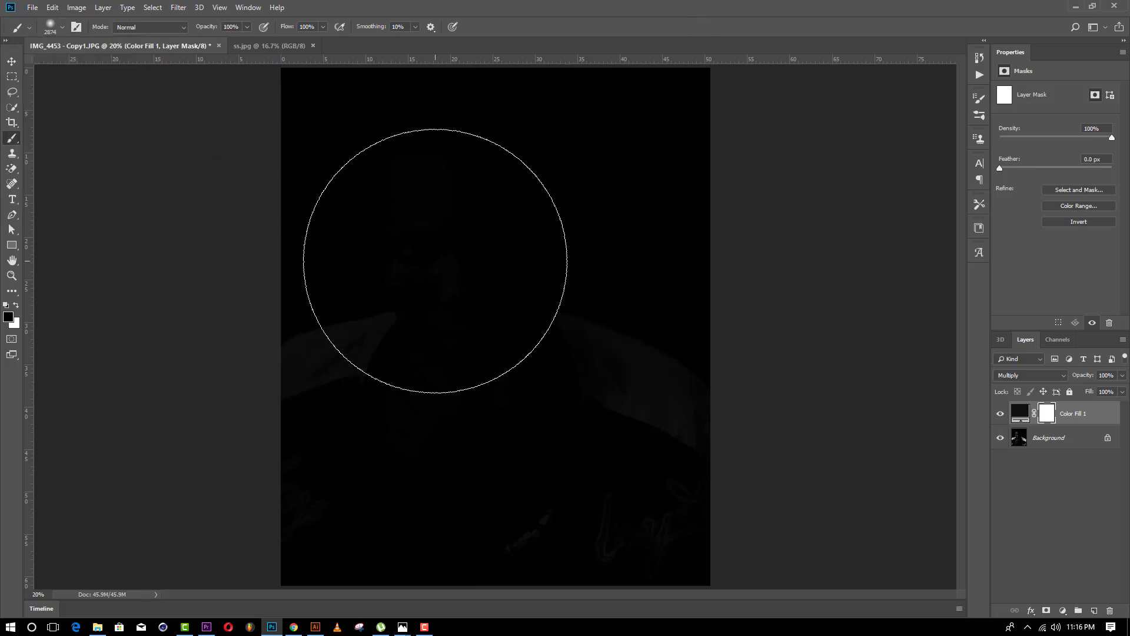
key(bracketright)
key(bracketright)
key(bracketright)
key(bracketright)
key(bracketright)
key(bracketright)
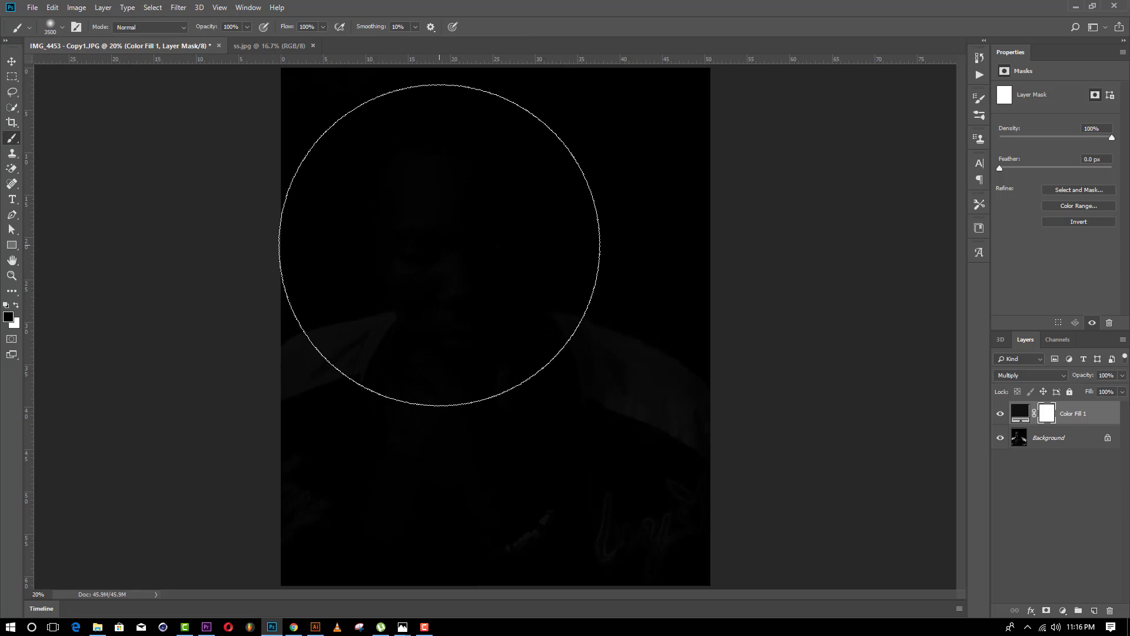
- Paint the mask black over the face and left shoulder, then white over the right shoulder
click(439, 244)
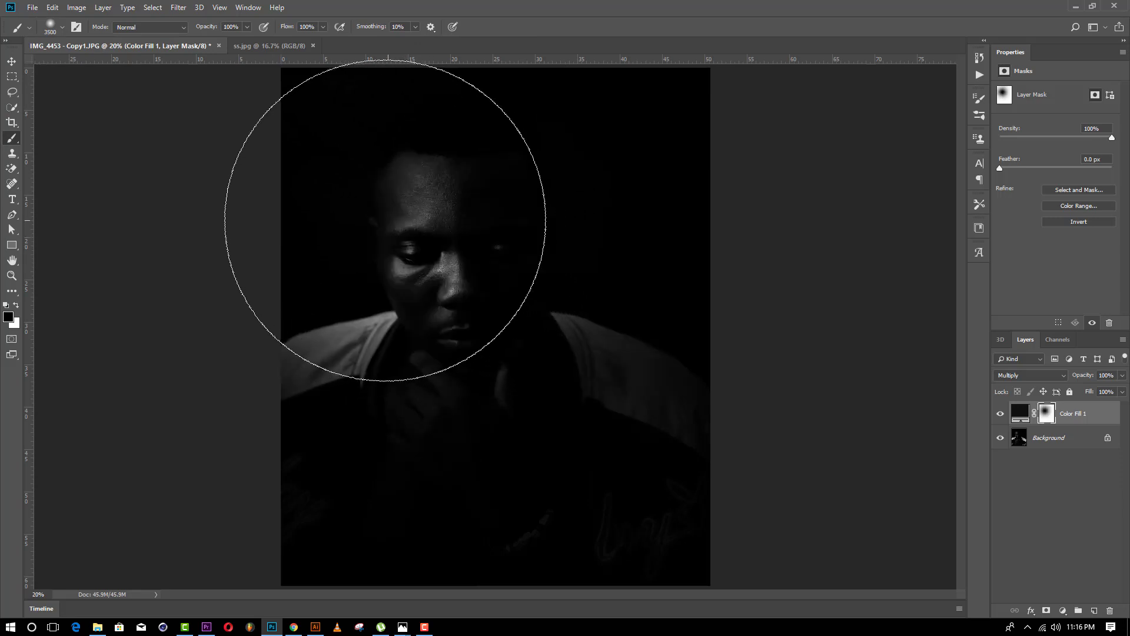
drag(341, 187, 309, 190)
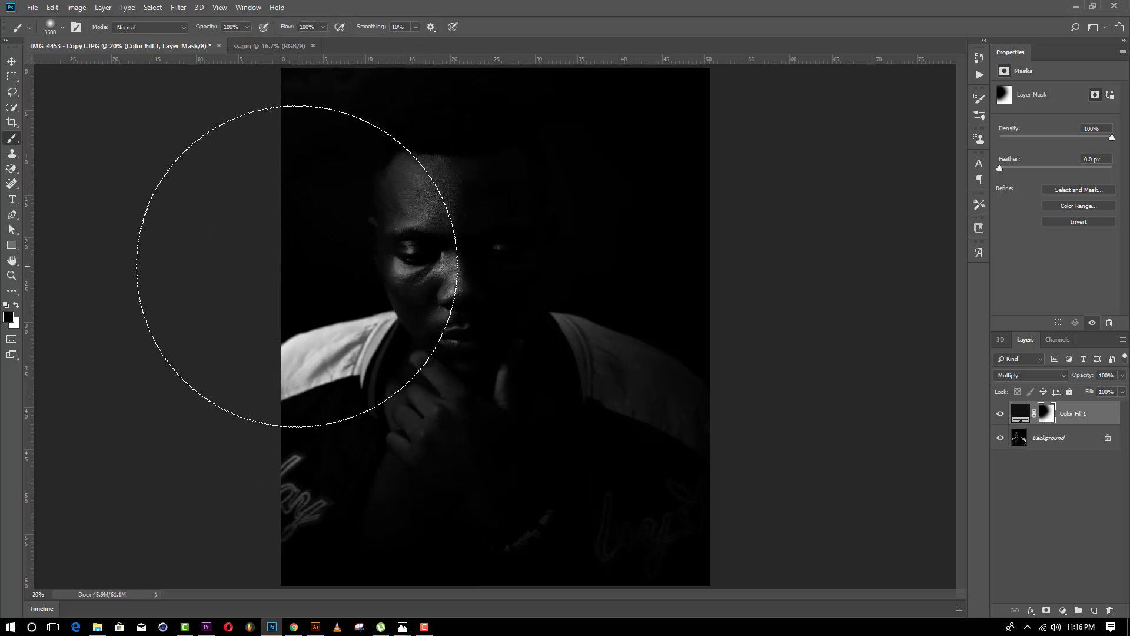
key(x)
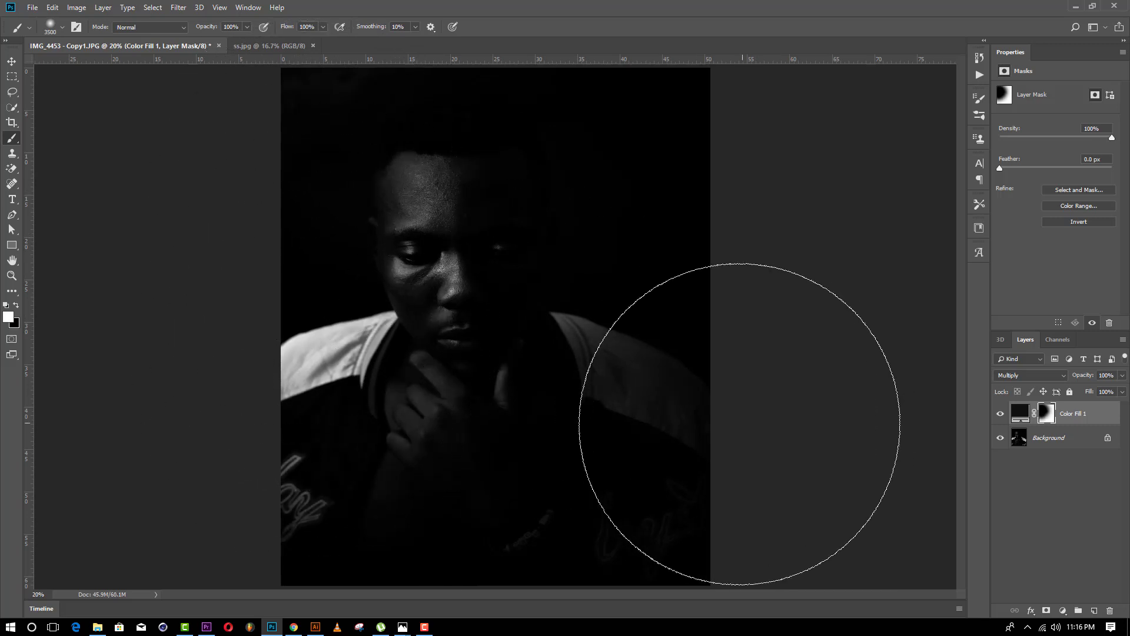
mouse_move(643, 441)
mouse_down()
mouse_move(684, 380)
mouse_move(683, 234)
mouse_move(624, 155)
mouse_move(704, 404)
mouse_move(693, 549)
mouse_move(666, 426)
mouse_move(754, 182)
mouse_move(717, 404)
mouse_up()
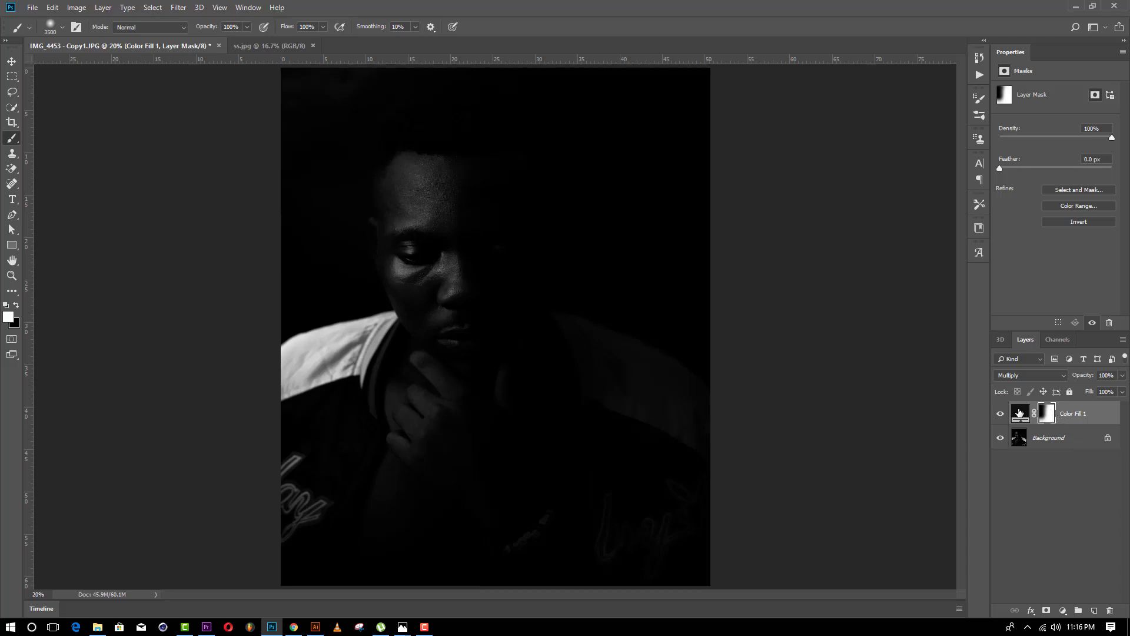
- Change the Color Fill 1 colour to the darker #050505
double_click(1020, 413)
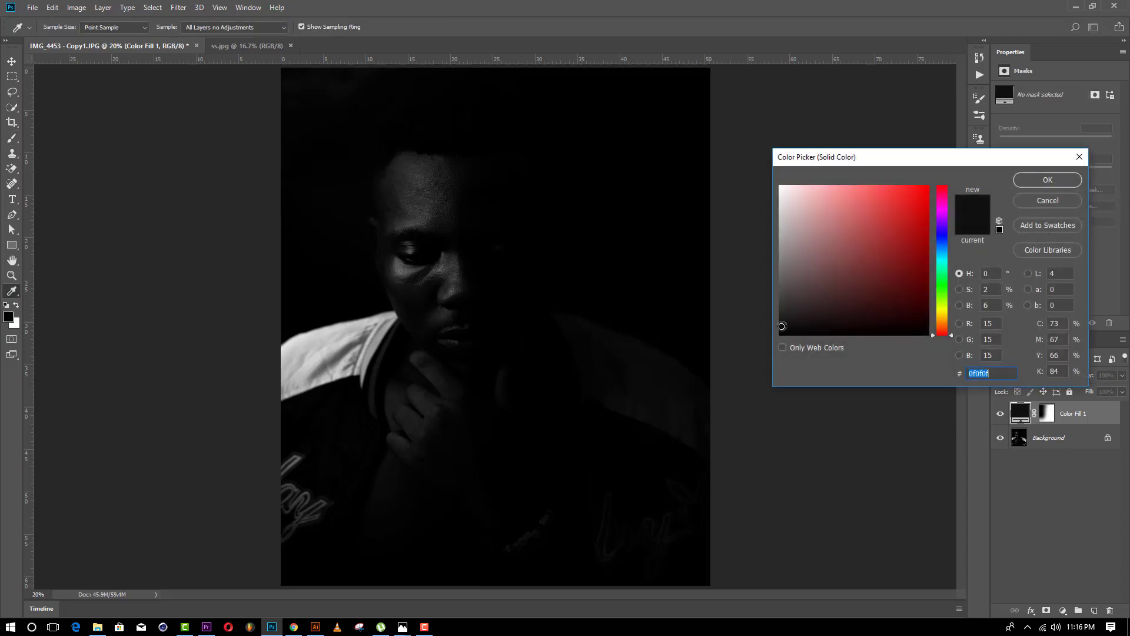
click(778, 332)
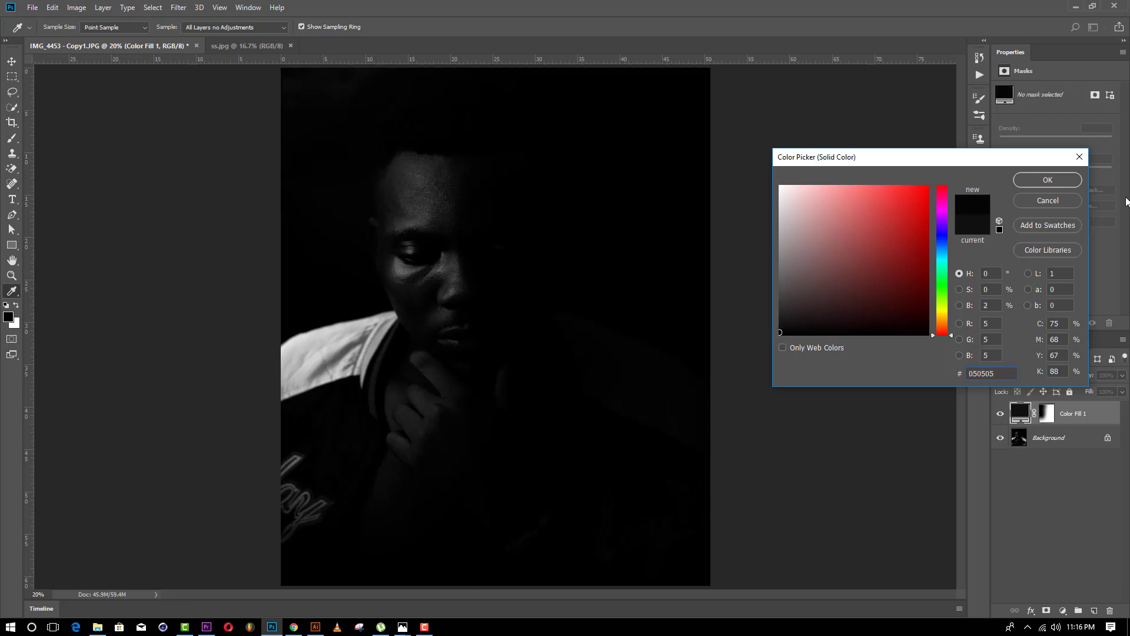
click(1048, 180)
key(b)
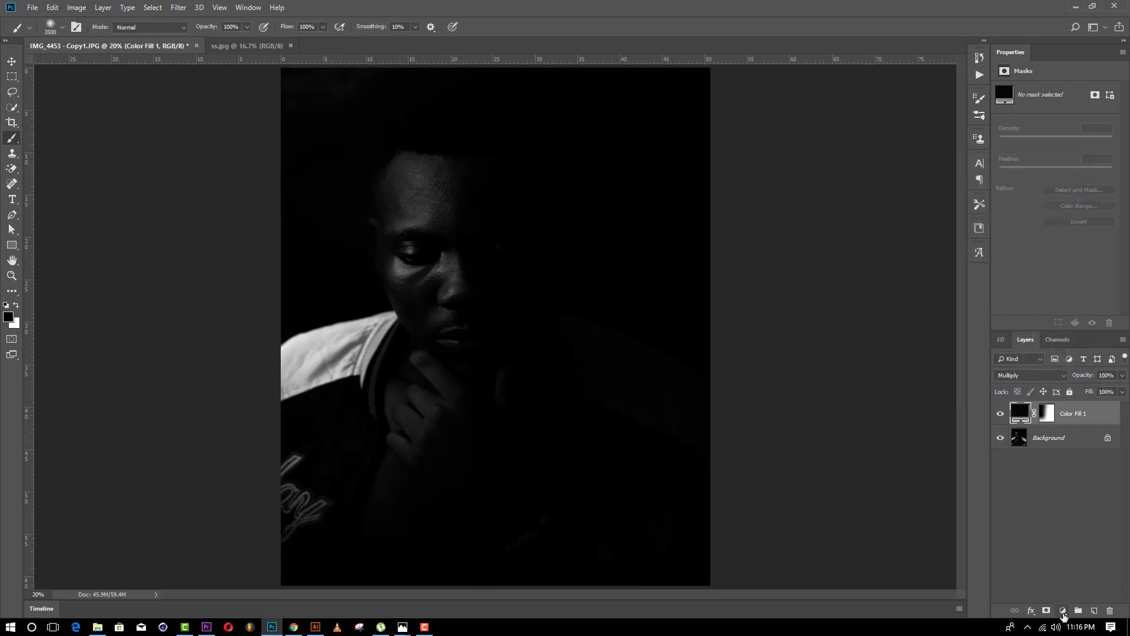
click(1063, 610)
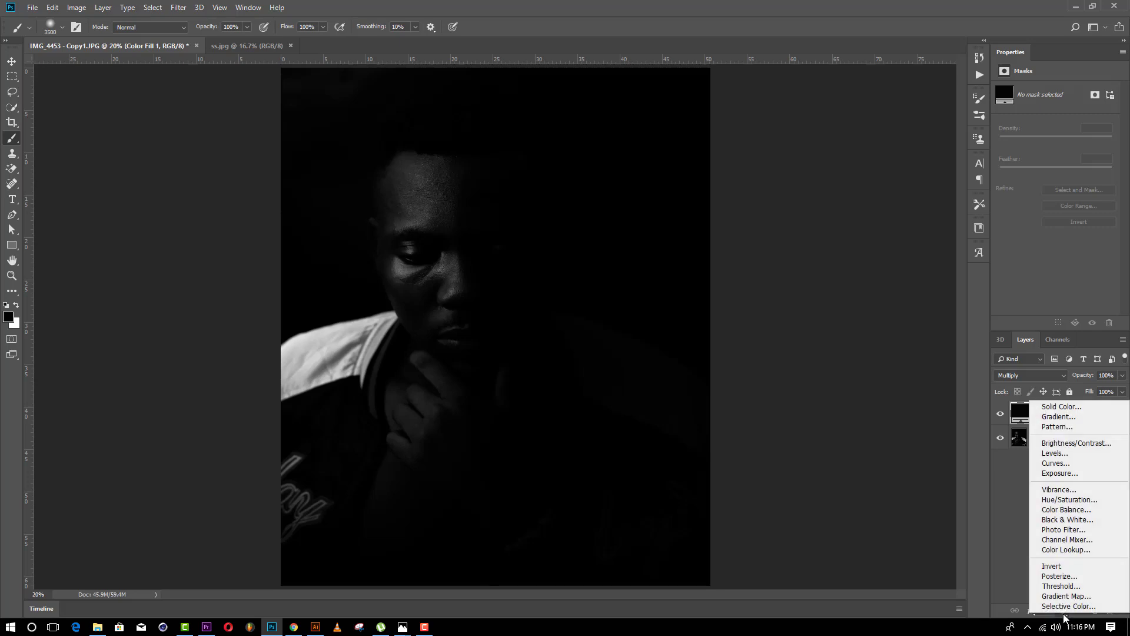
- Add a Photo Filter 1 adjustment layer using Cooling Filter (LBB) at 25% density
click(1093, 530)
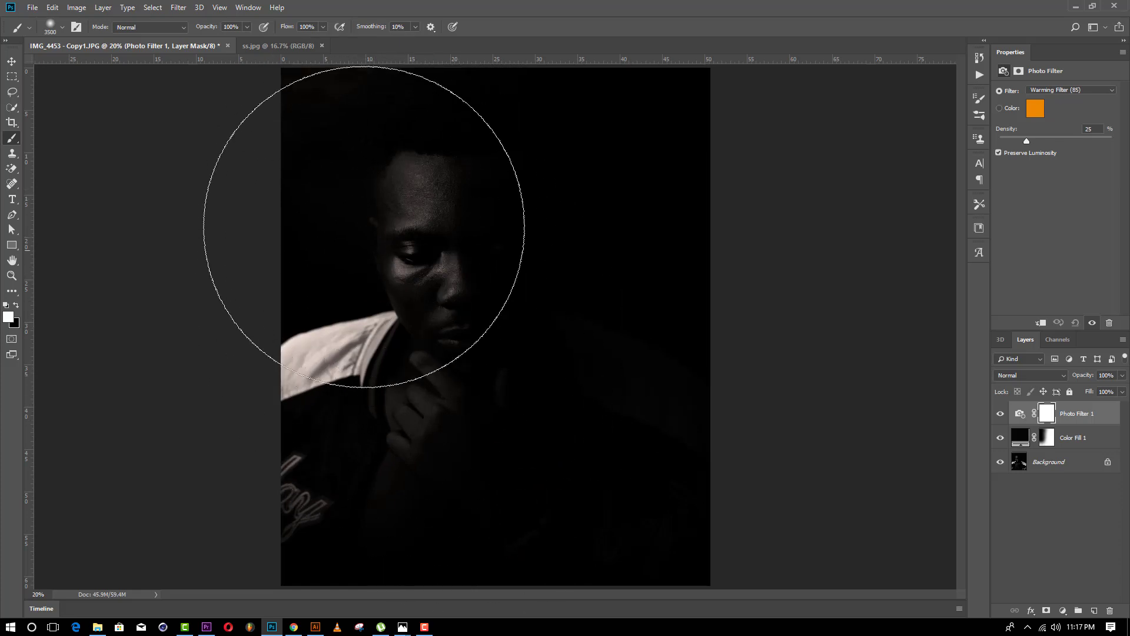
click(1040, 91)
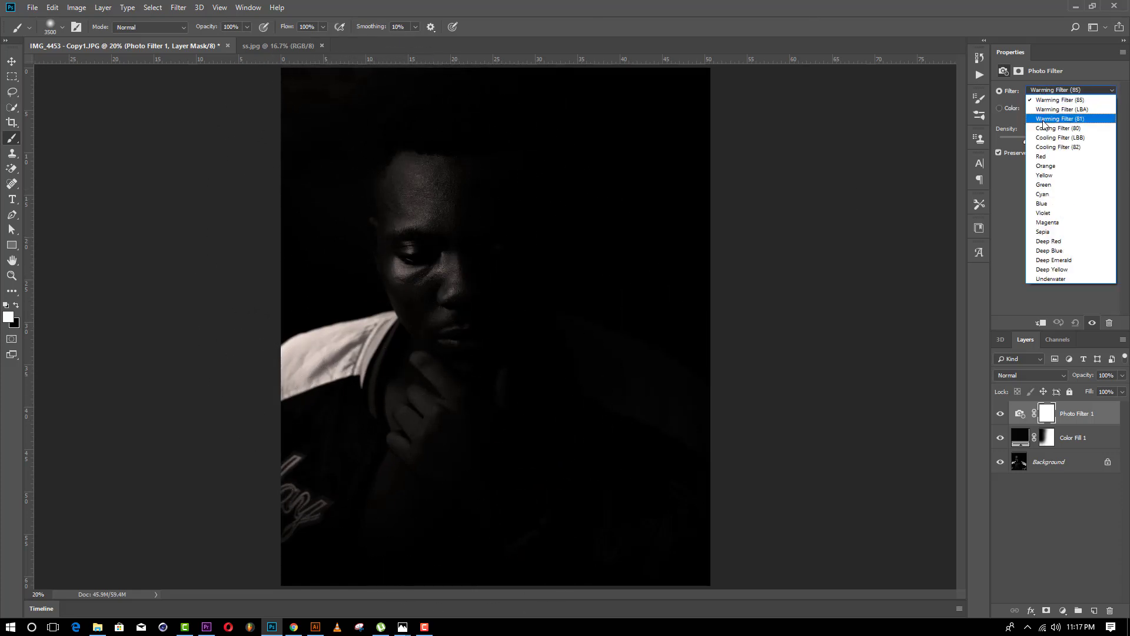
click(1043, 120)
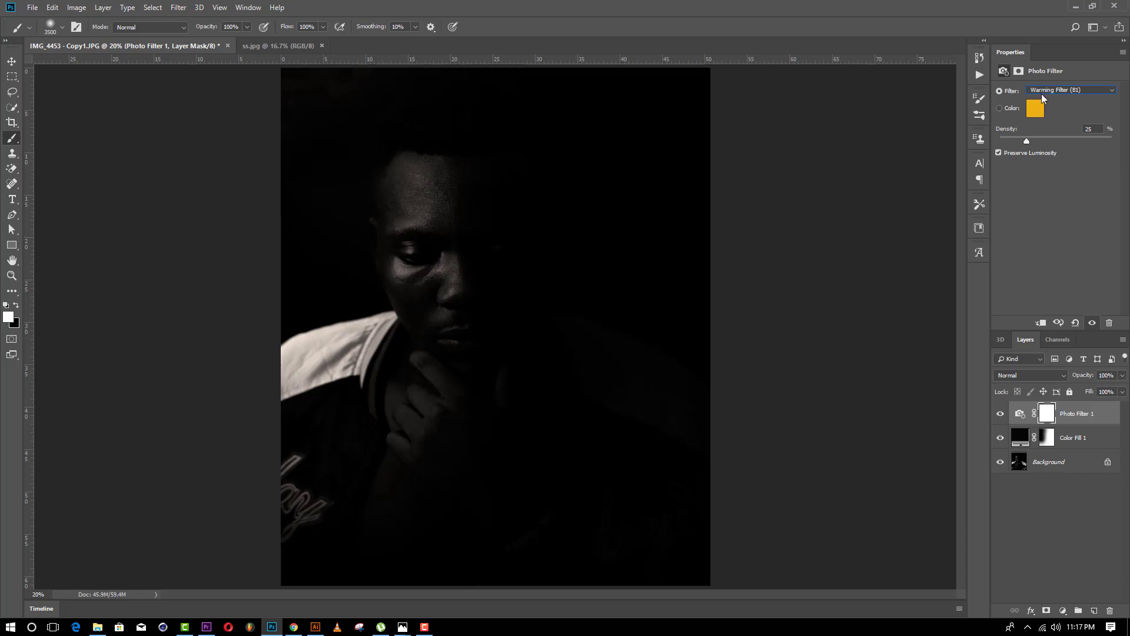
click(1041, 93)
click(1049, 139)
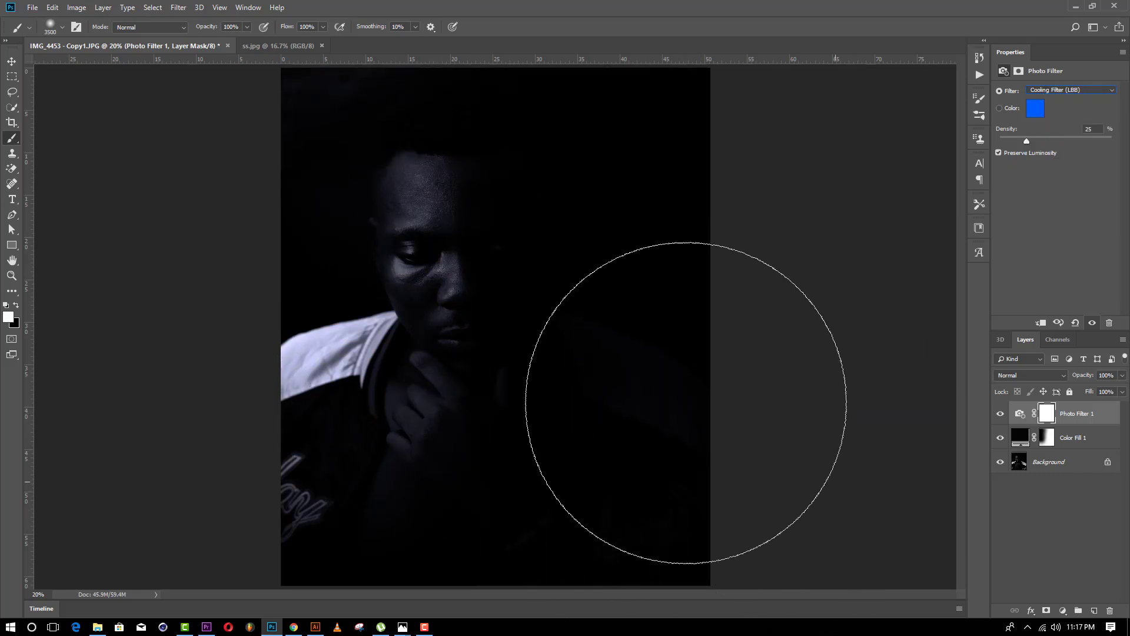
click(13, 63)
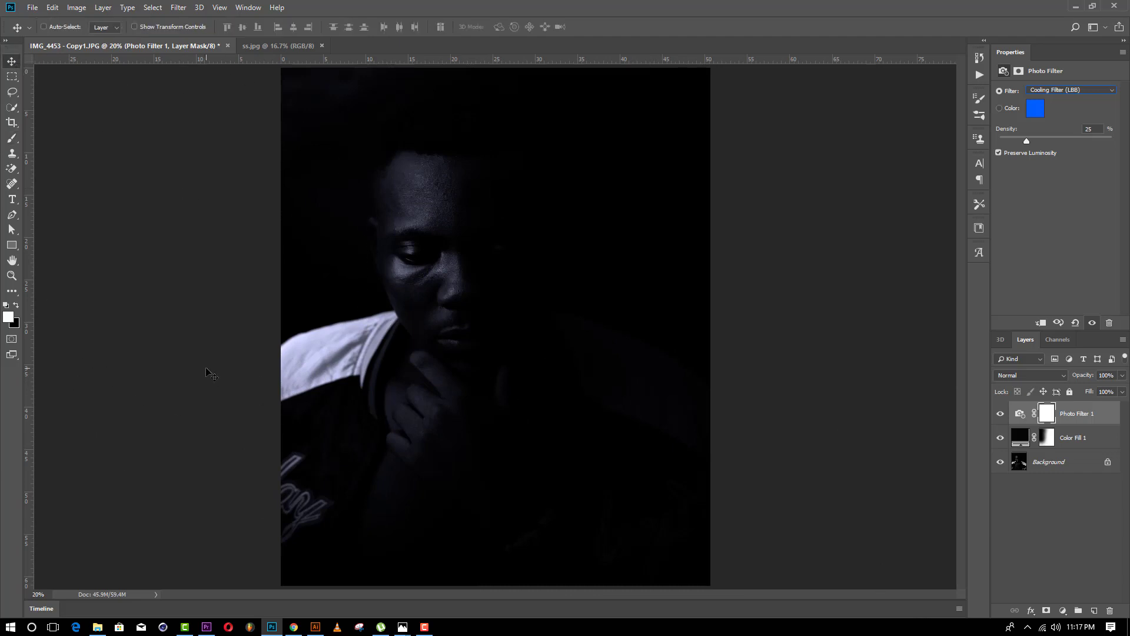